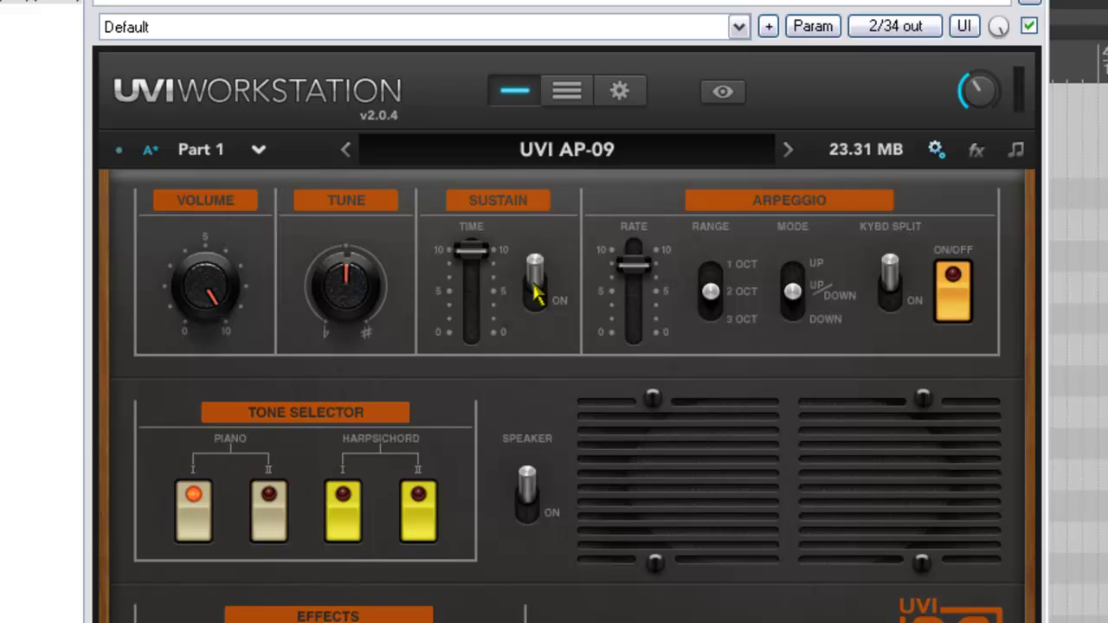
Open the FX view showing Chorus, Ping Pong Delay, Simple Reverb and Guitar Boxes.
mouse_move(487, 251)
mouse_move(633, 267)
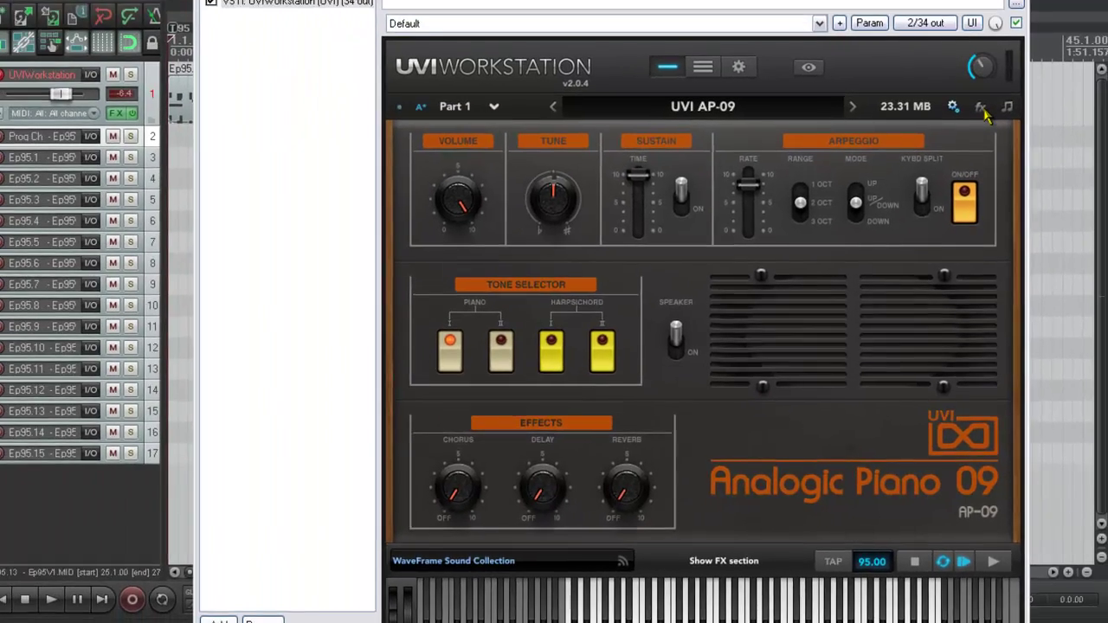
click(982, 113)
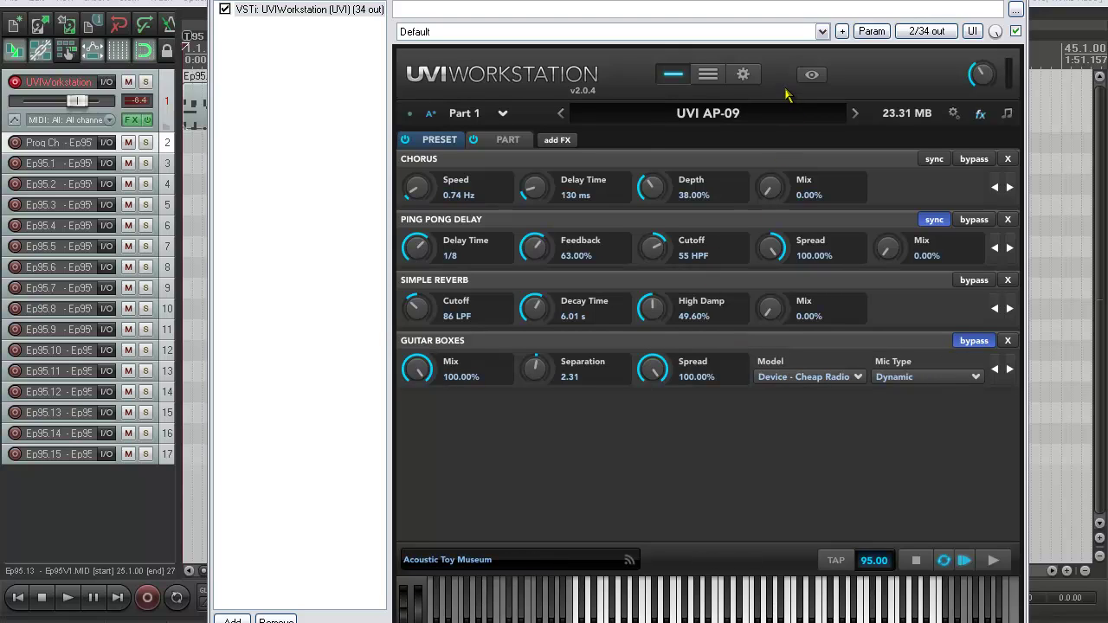
Back on the instrument panel, audition the Piano I, Harpsichord I and Harpsichord II tone buttons.
click(954, 116)
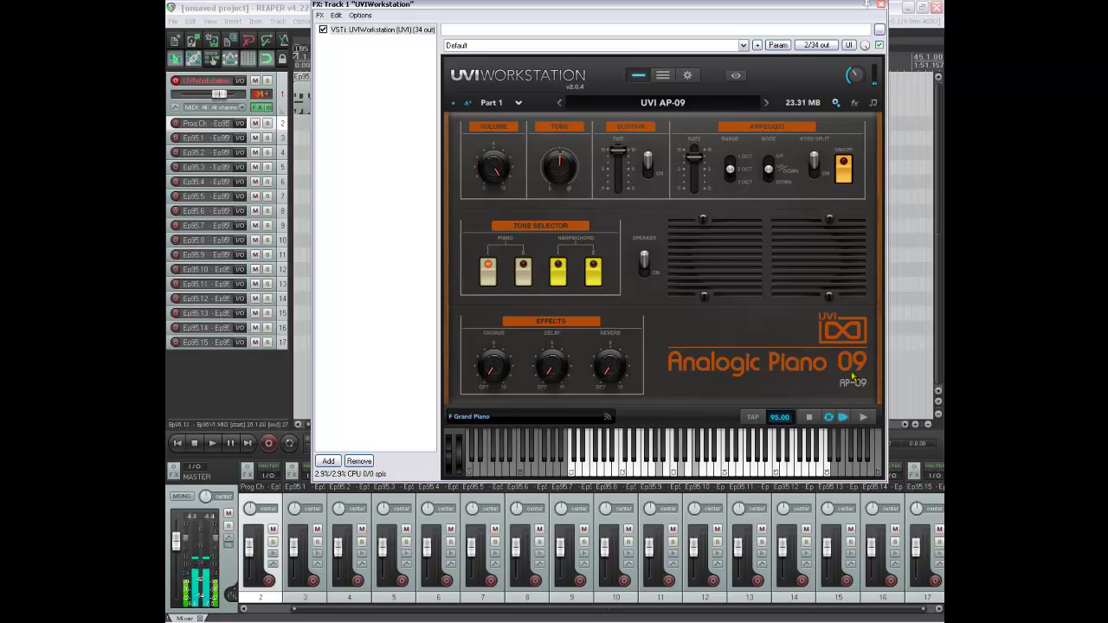
click(490, 276)
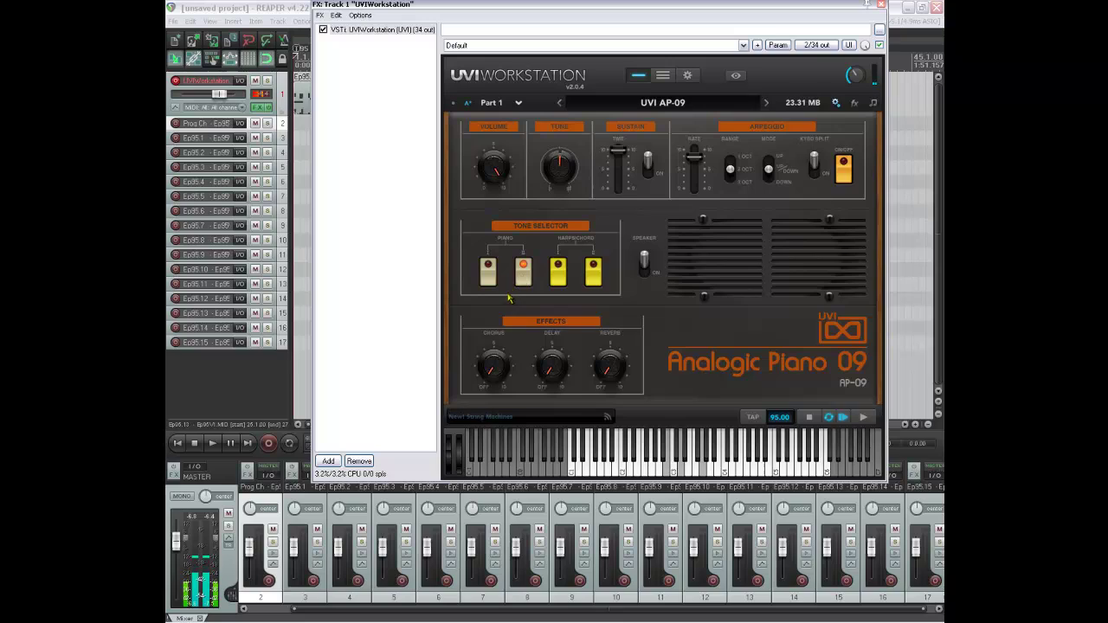
click(557, 275)
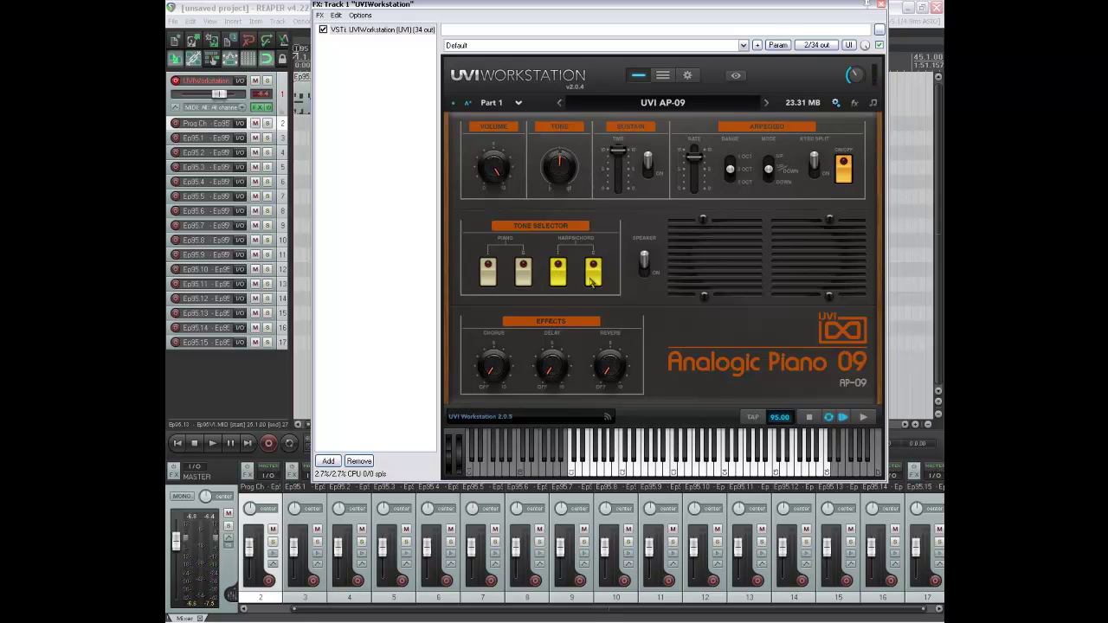
click(592, 275)
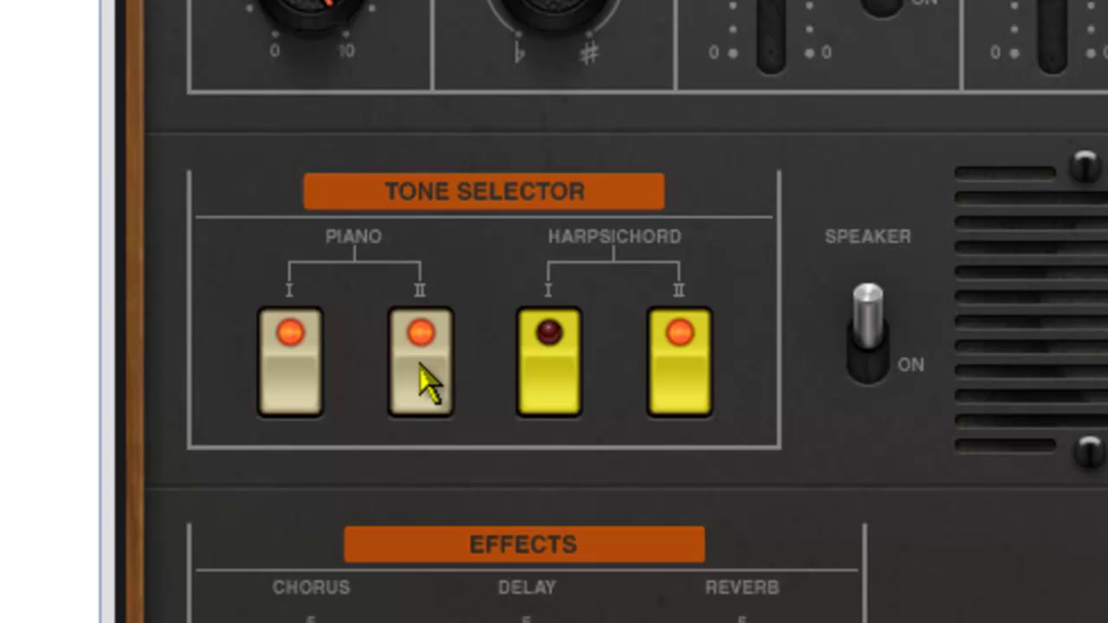
Toggle Piano II, Harpsichord I and Harpsichord II, ending with only Piano I and II on.
click(420, 369)
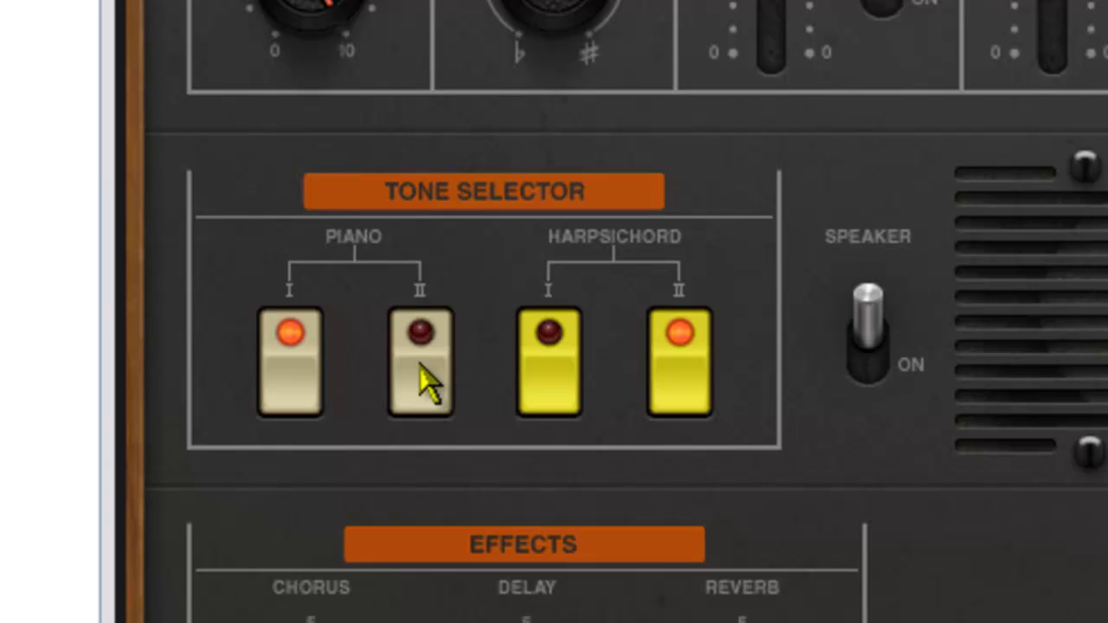
click(668, 399)
click(580, 390)
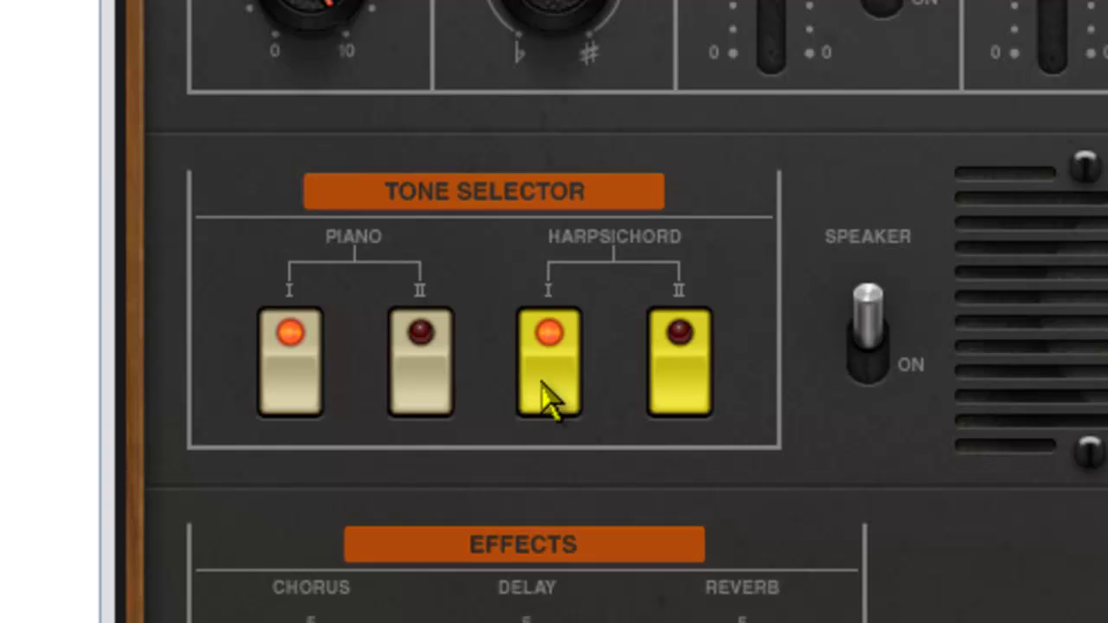
click(421, 400)
click(704, 400)
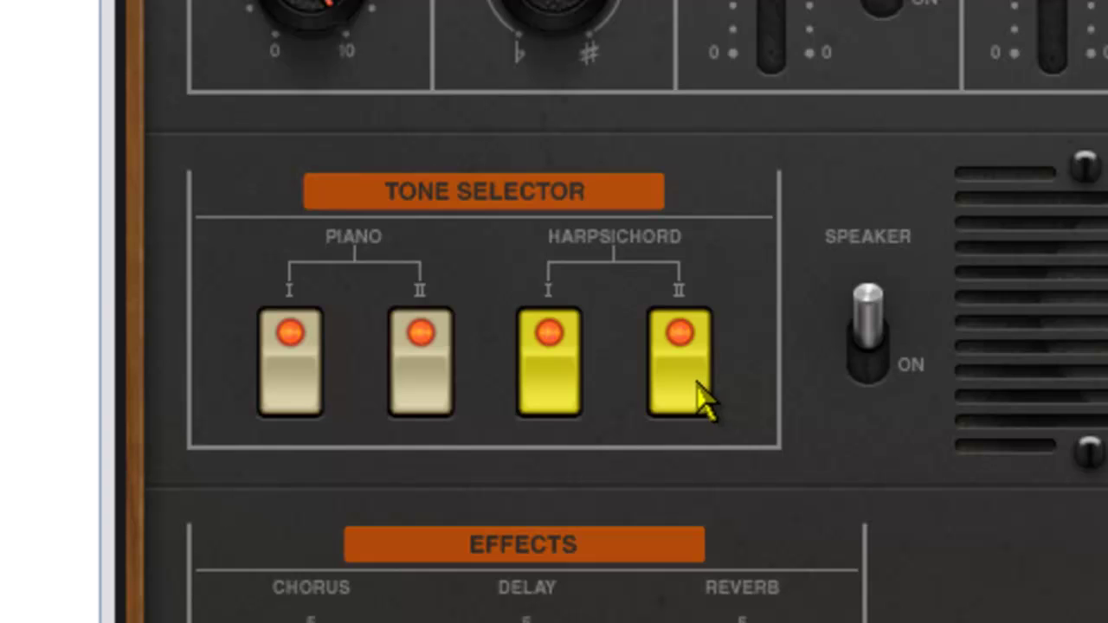
click(570, 392)
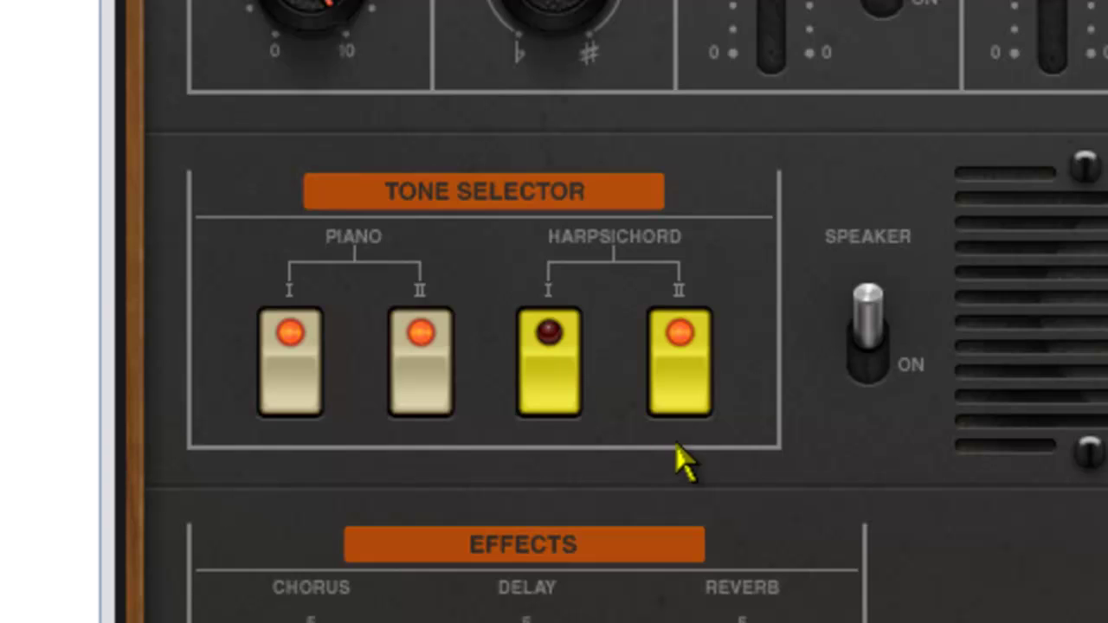
click(693, 354)
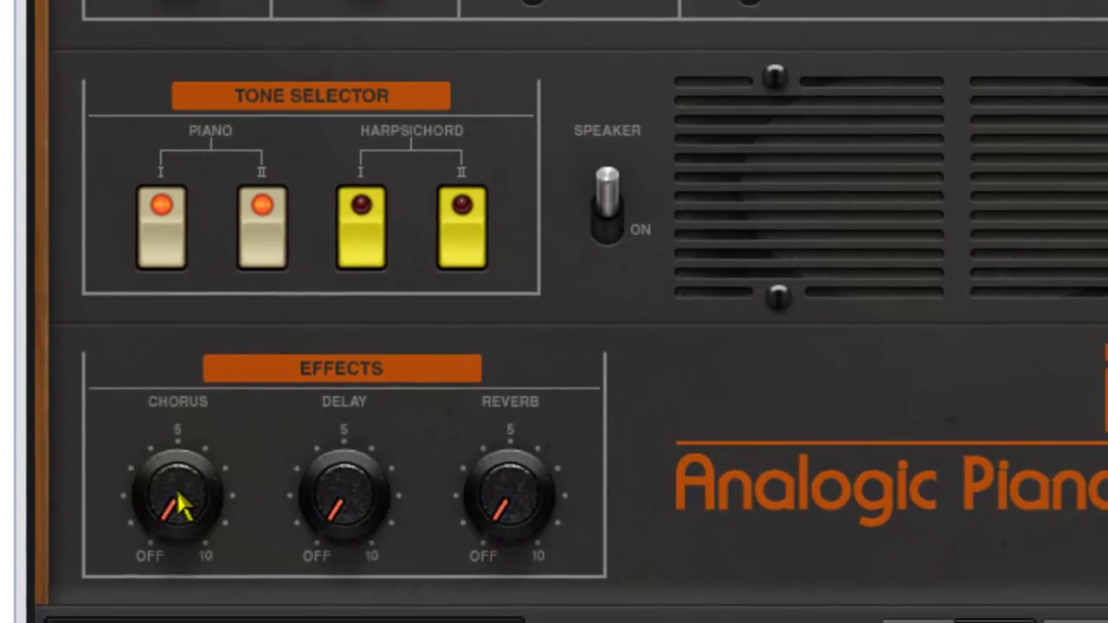
Raise the Chorus knob to about 5 and nudge the Reverb knob slightly higher.
drag(180, 506, 139, 312)
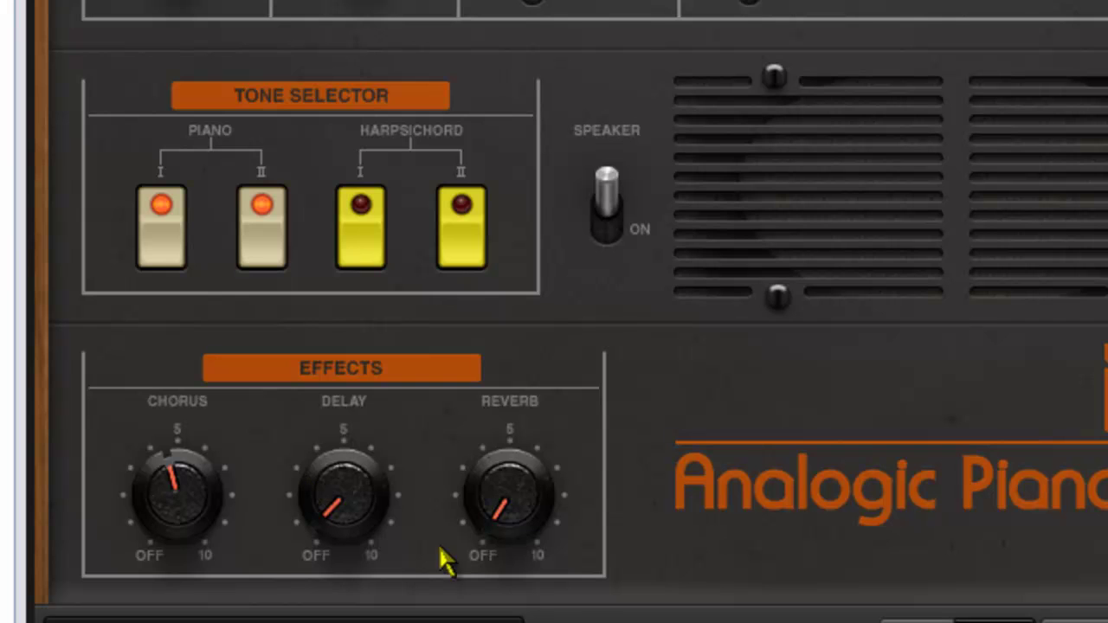
drag(500, 493, 500, 471)
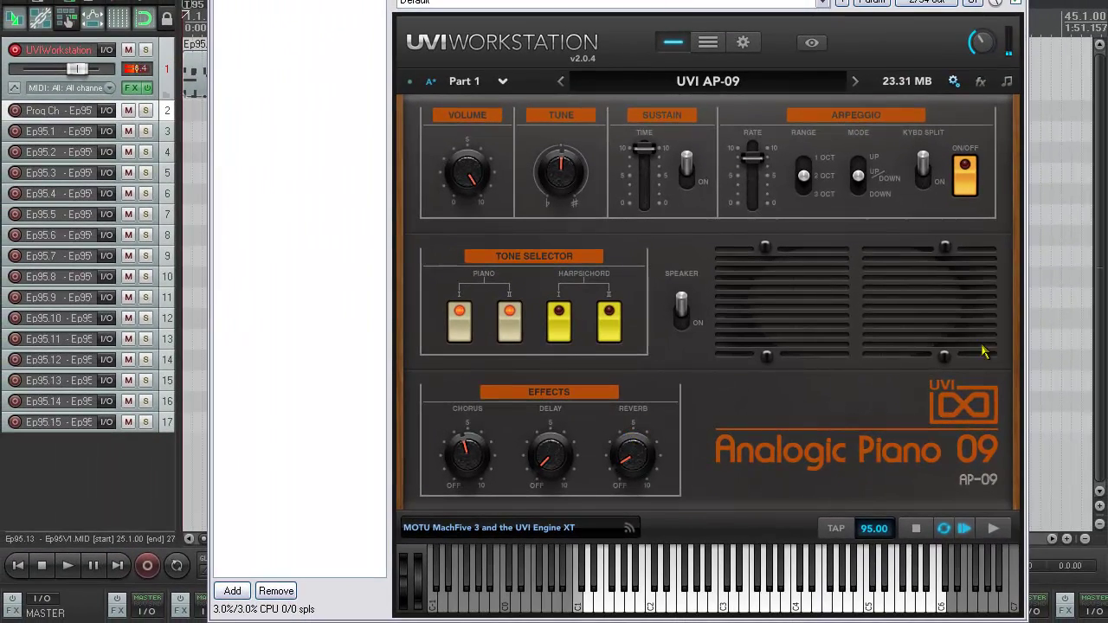
In the effects chain, browse Modulation effects and pick the Phaser 'My phase' preset.
click(980, 81)
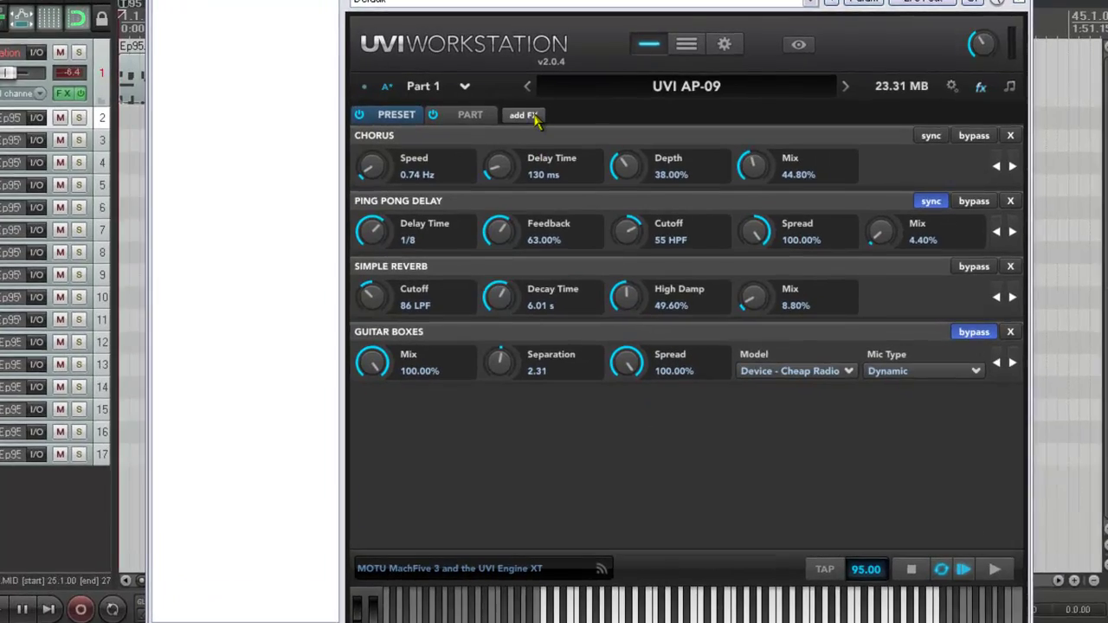
click(557, 108)
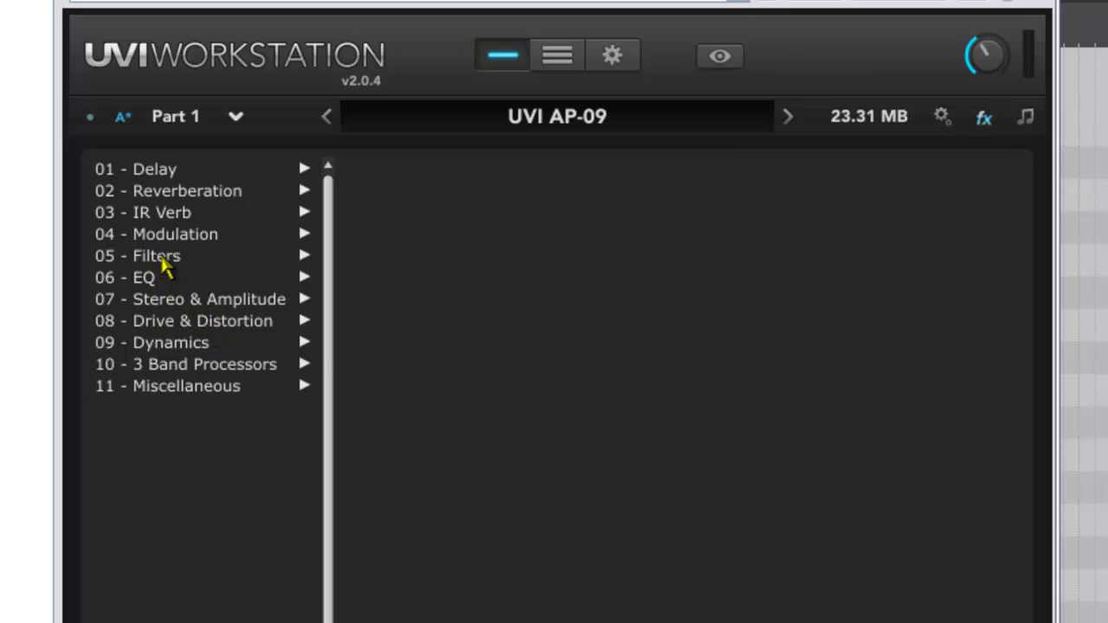
click(184, 237)
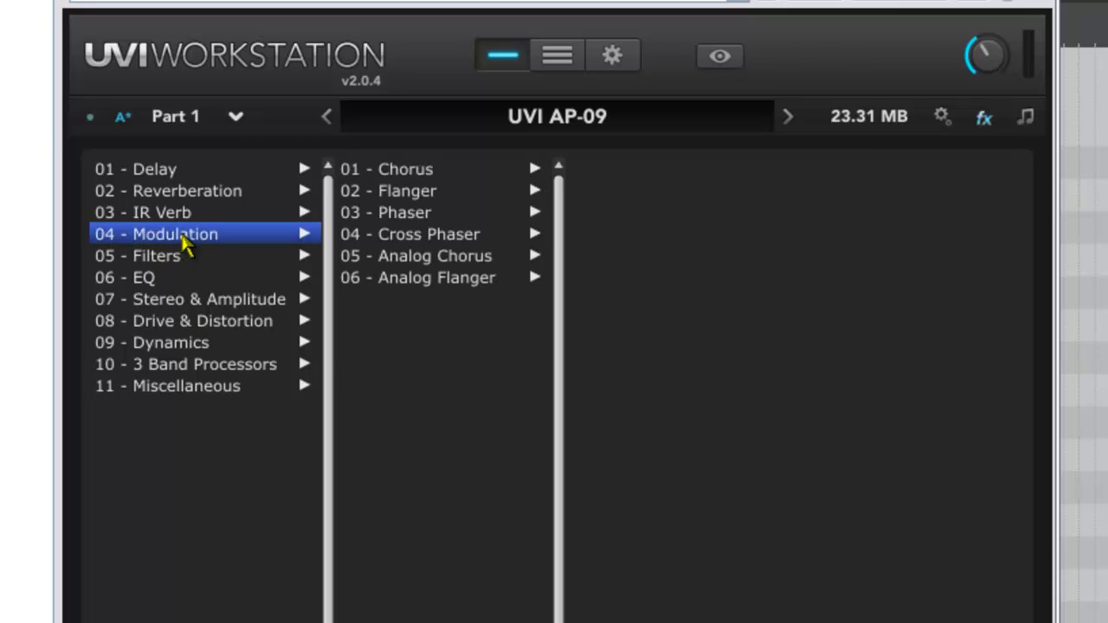
click(400, 213)
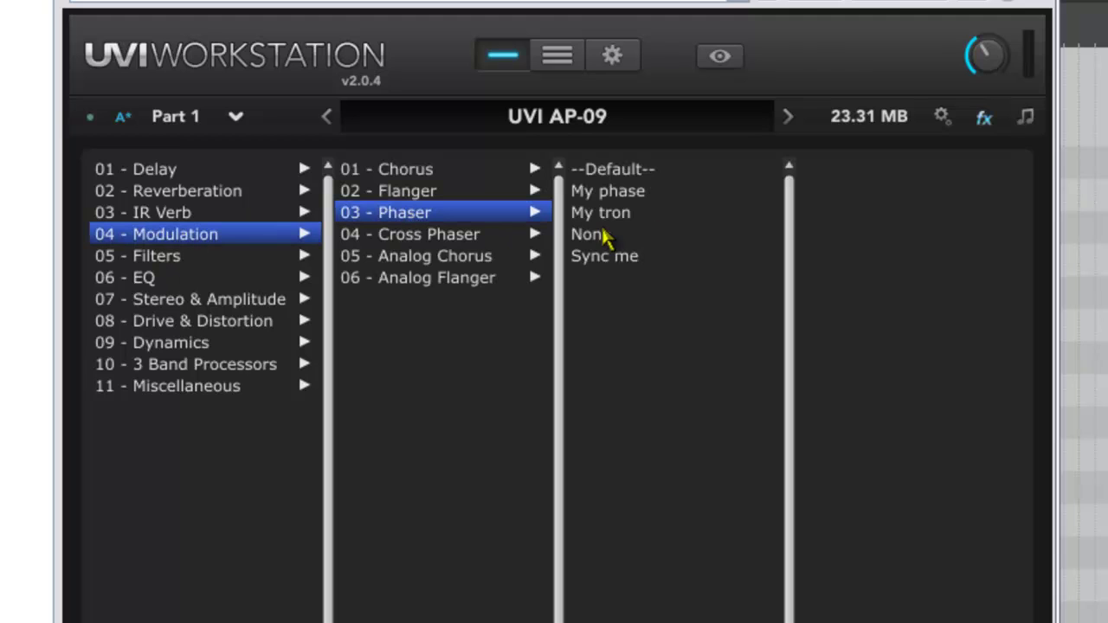
click(640, 194)
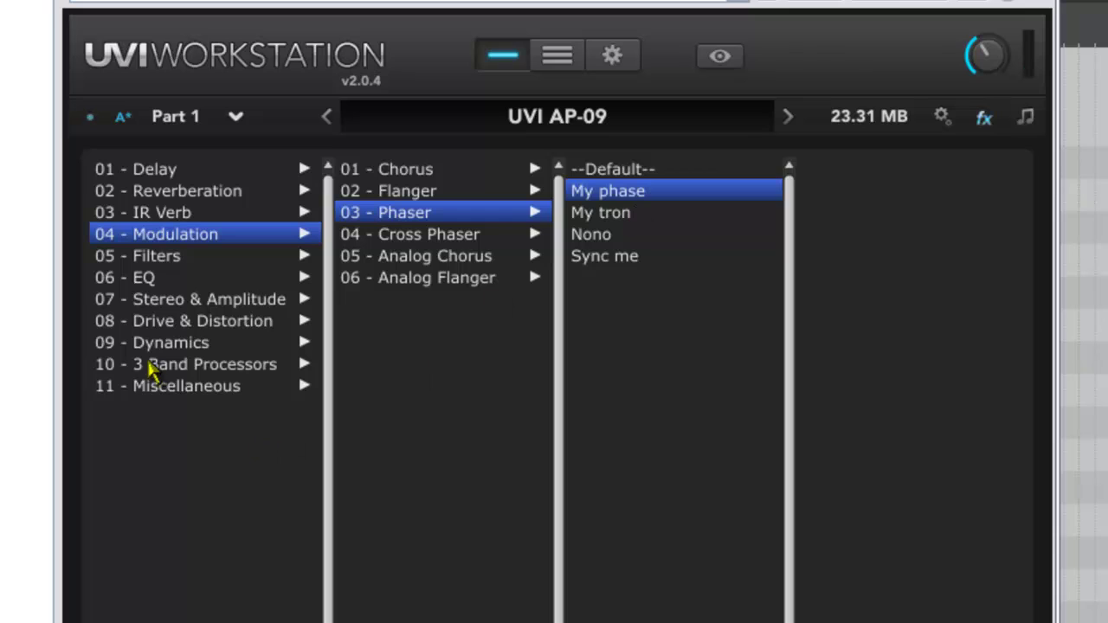
Add the Overdrive 'Driving' preset from Drive & Distortion, then delete it from the chain.
click(181, 322)
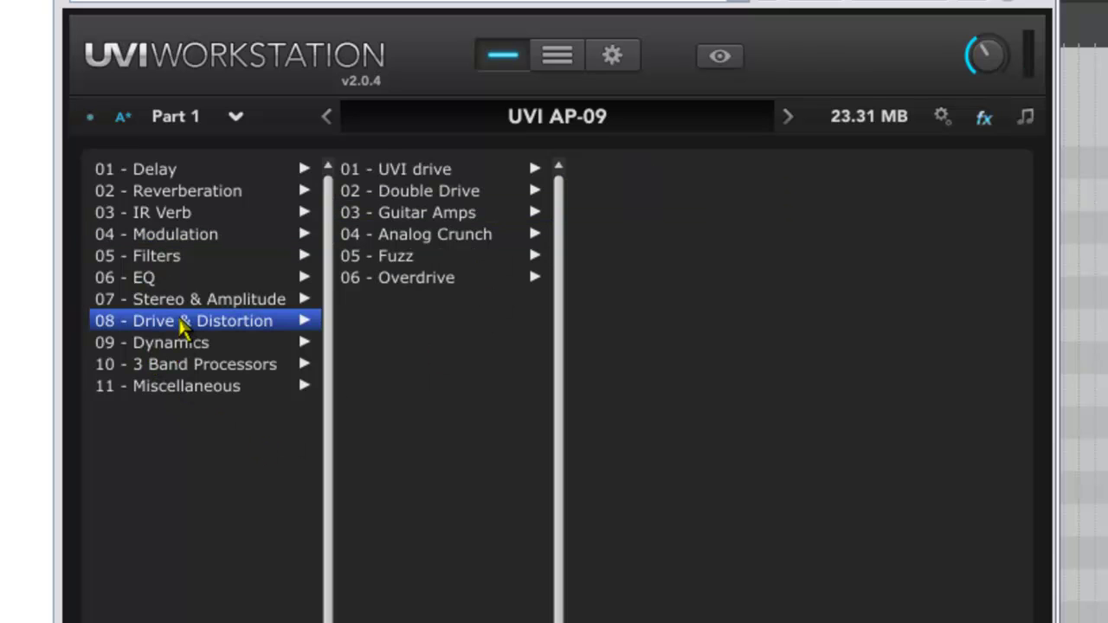
click(408, 284)
click(597, 192)
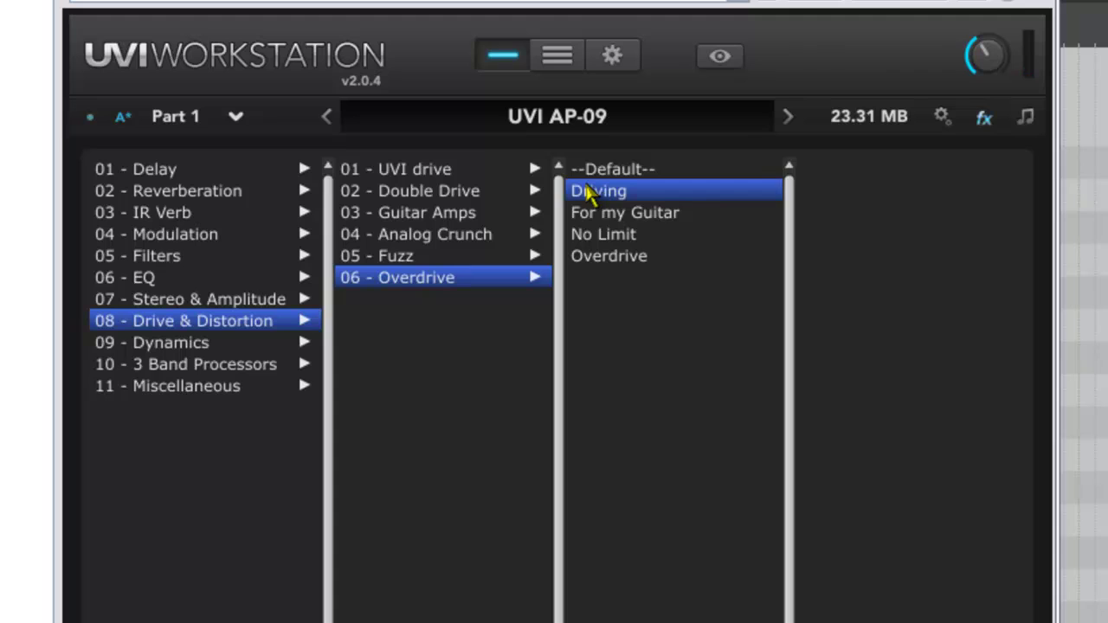
click(985, 118)
click(985, 120)
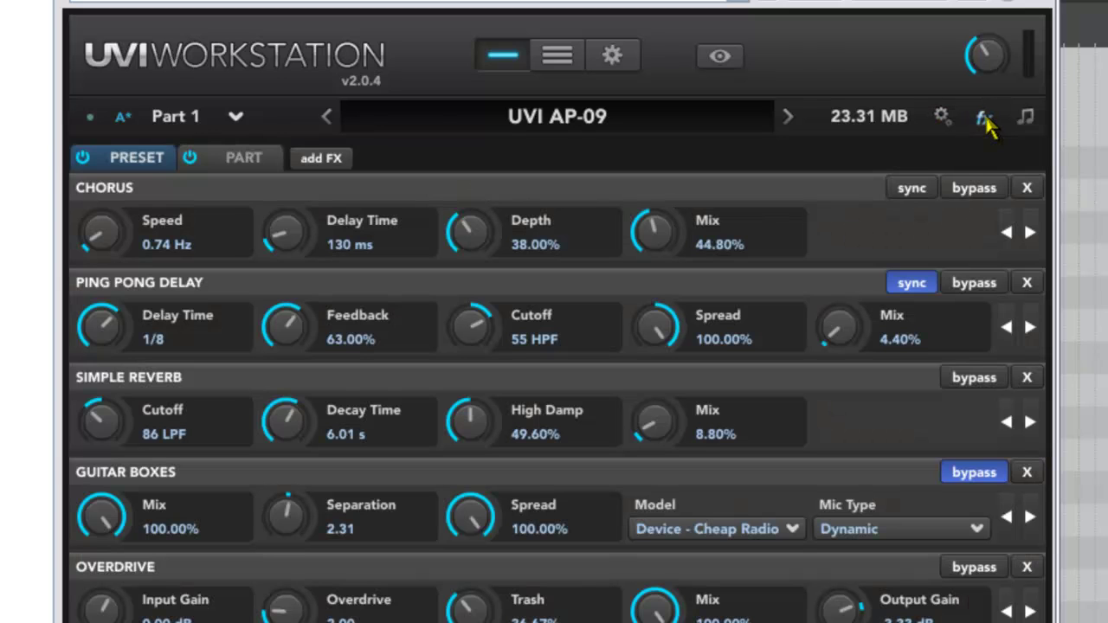
click(1027, 567)
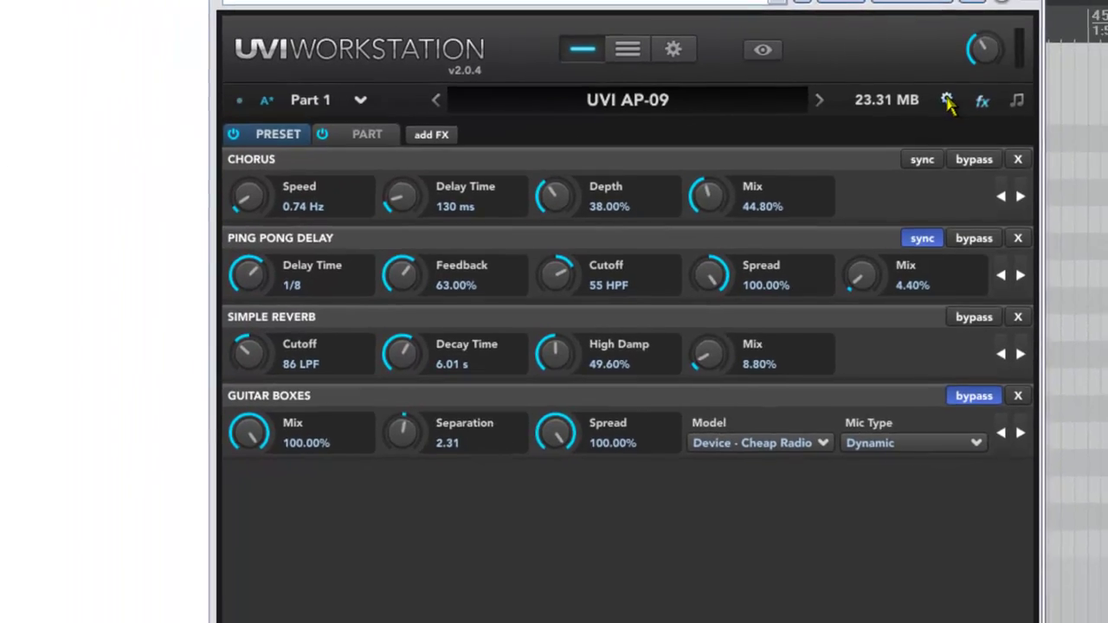
On the instrument panel, shorten the sustain time to about 0.26 with sustain back on.
click(984, 116)
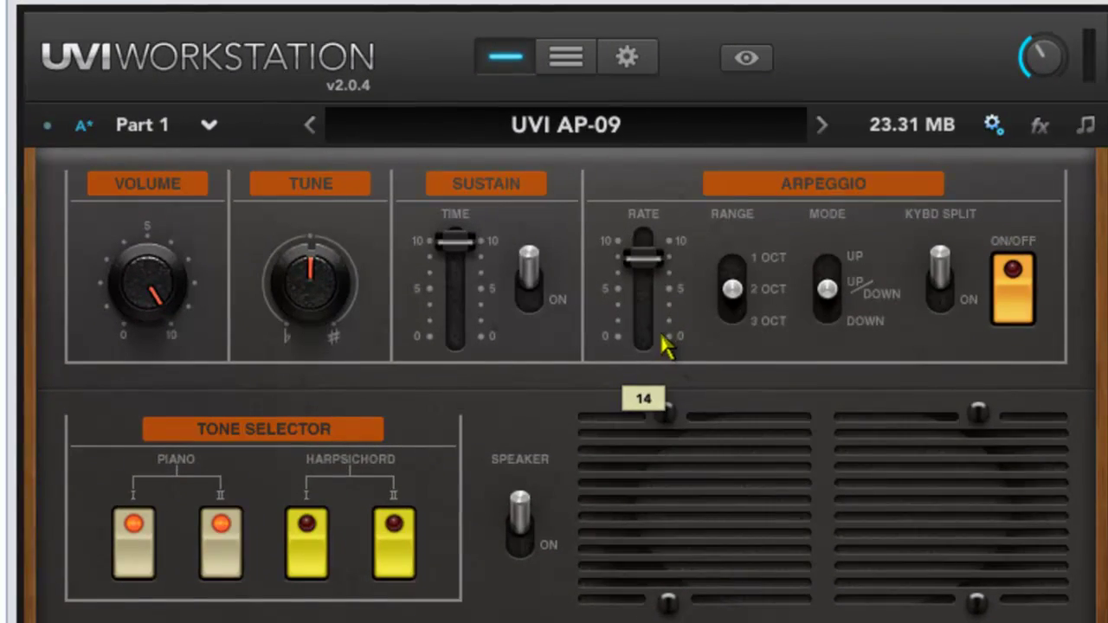
click(530, 267)
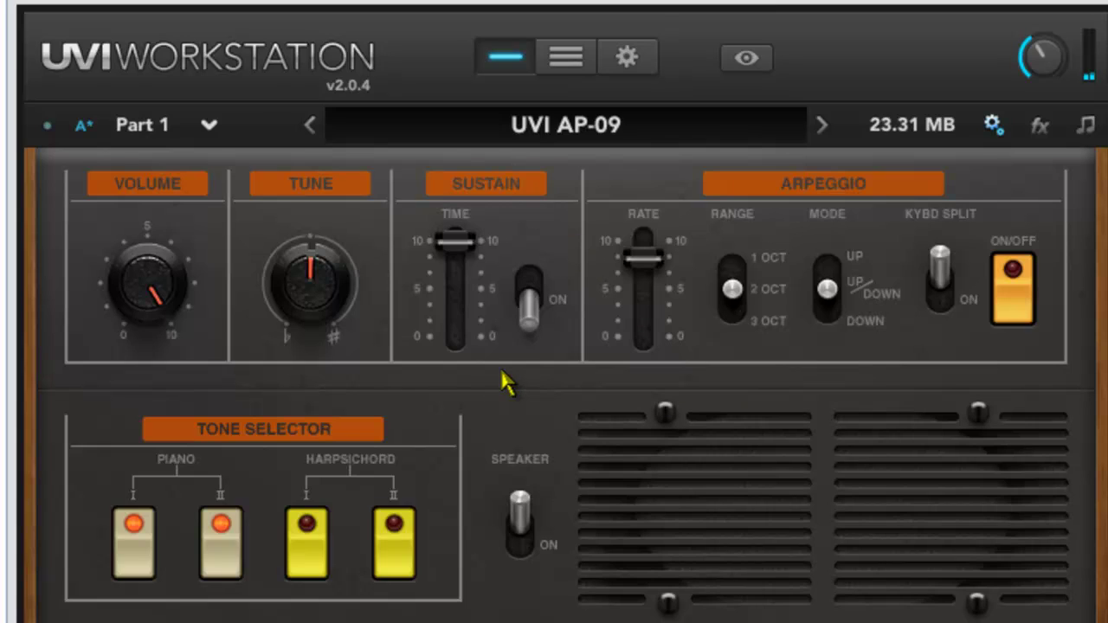
drag(477, 242, 453, 222)
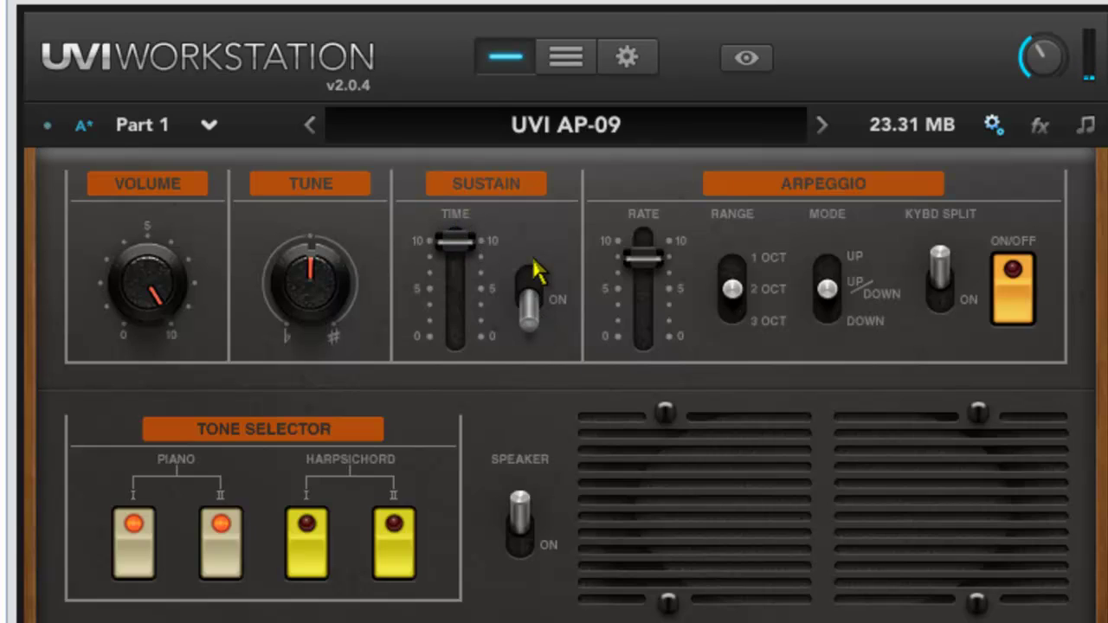
drag(534, 295, 534, 247)
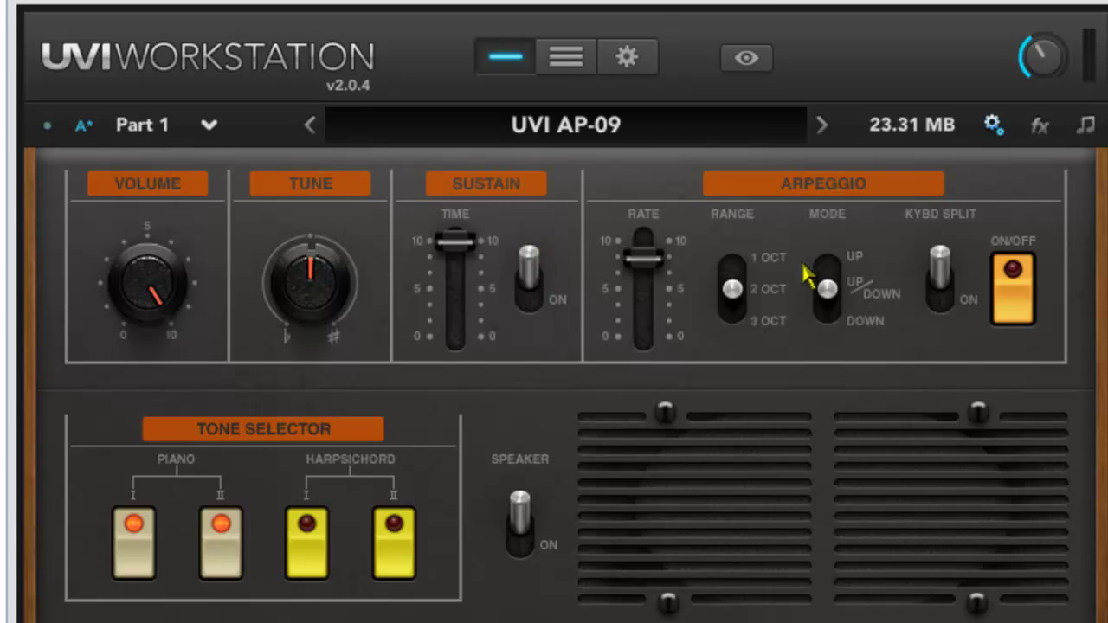
Turn the arpeggio on with rate about 11, range 2 OCT and UP/DOWN mode.
click(1020, 313)
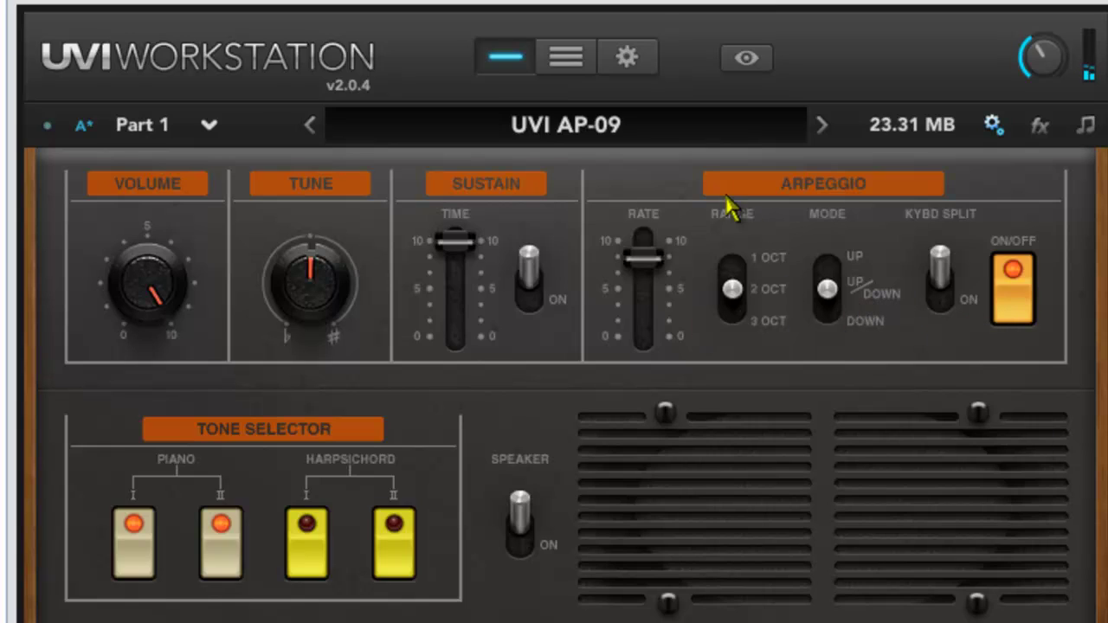
mouse_move(656, 267)
mouse_down()
mouse_move(649, 329)
mouse_move(645, 265)
mouse_up()
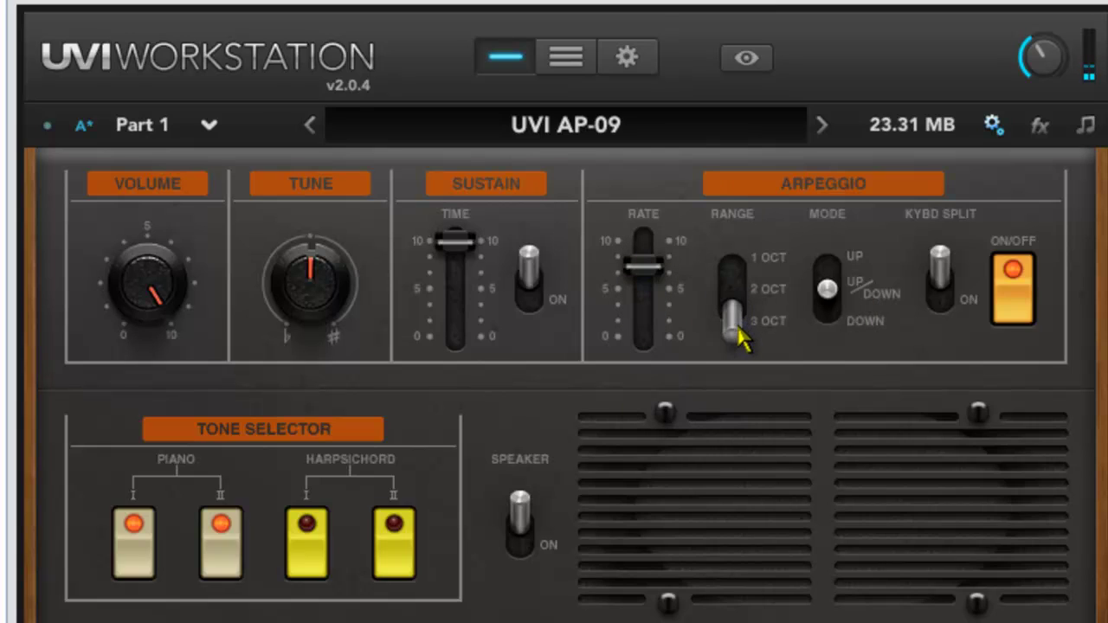
drag(741, 339, 737, 262)
drag(827, 290, 830, 76)
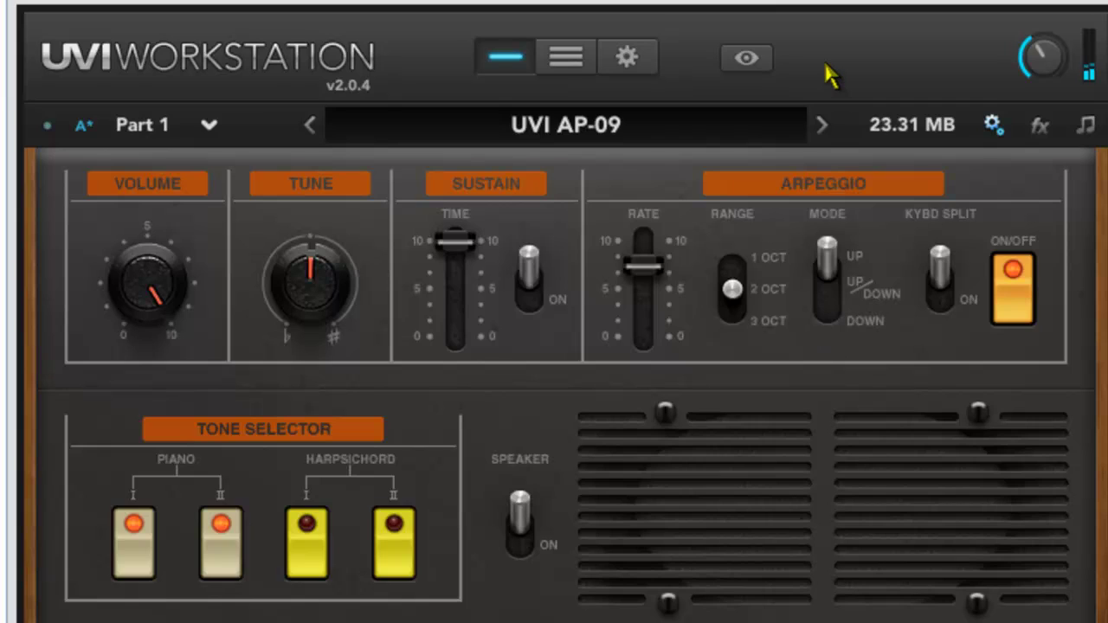
drag(831, 252, 833, 314)
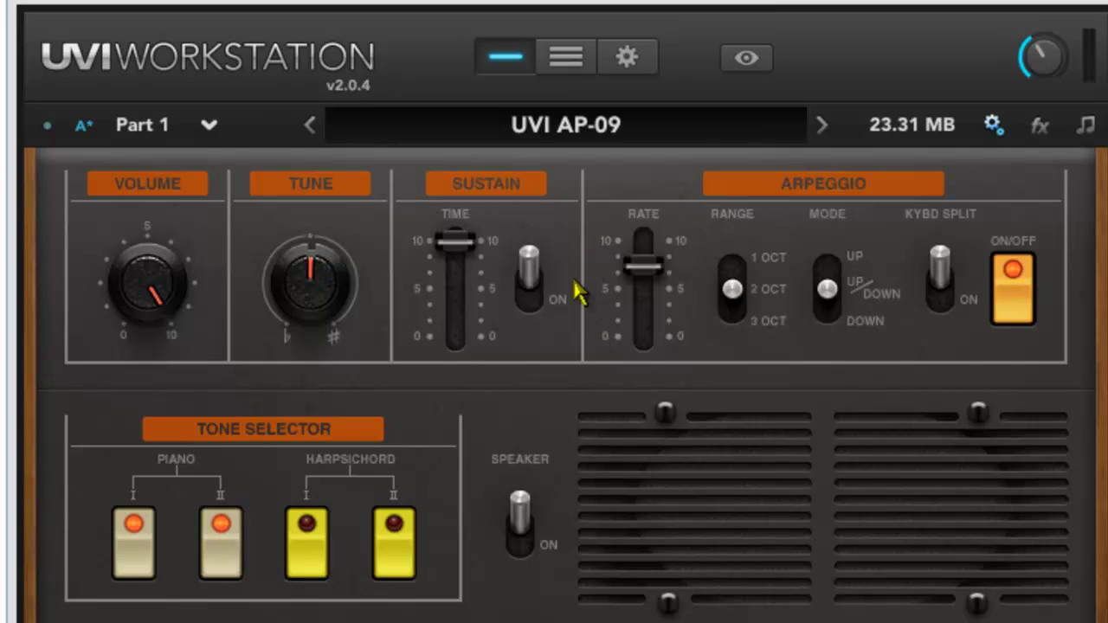
Lower the sustain time to 0.67, re-enable sustain, and switch the keyboard split on.
drag(527, 270, 529, 323)
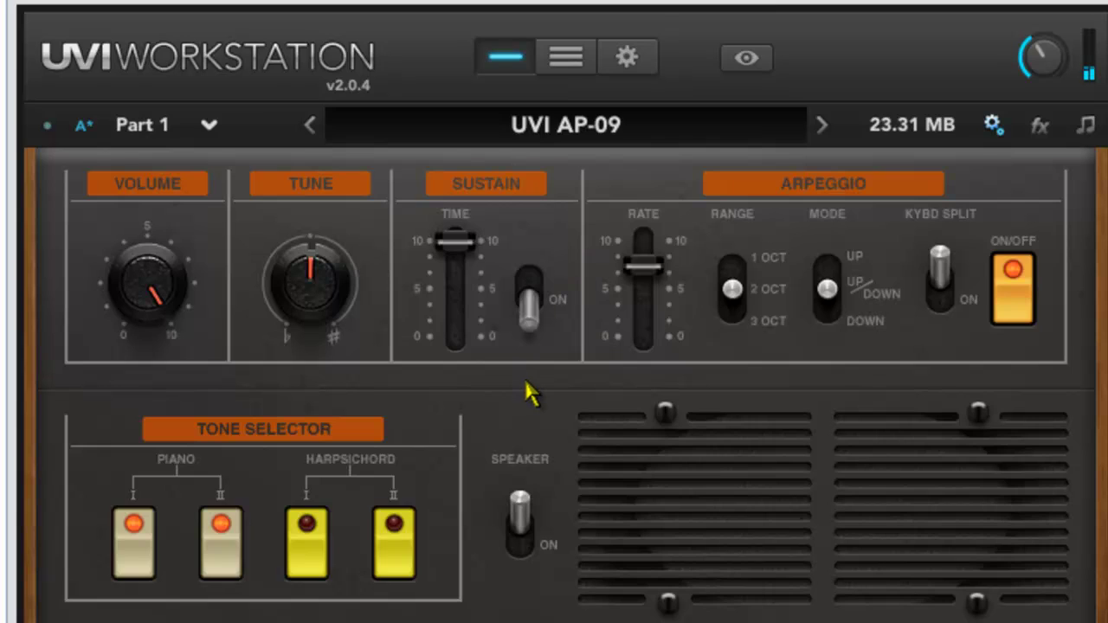
drag(477, 247, 481, 279)
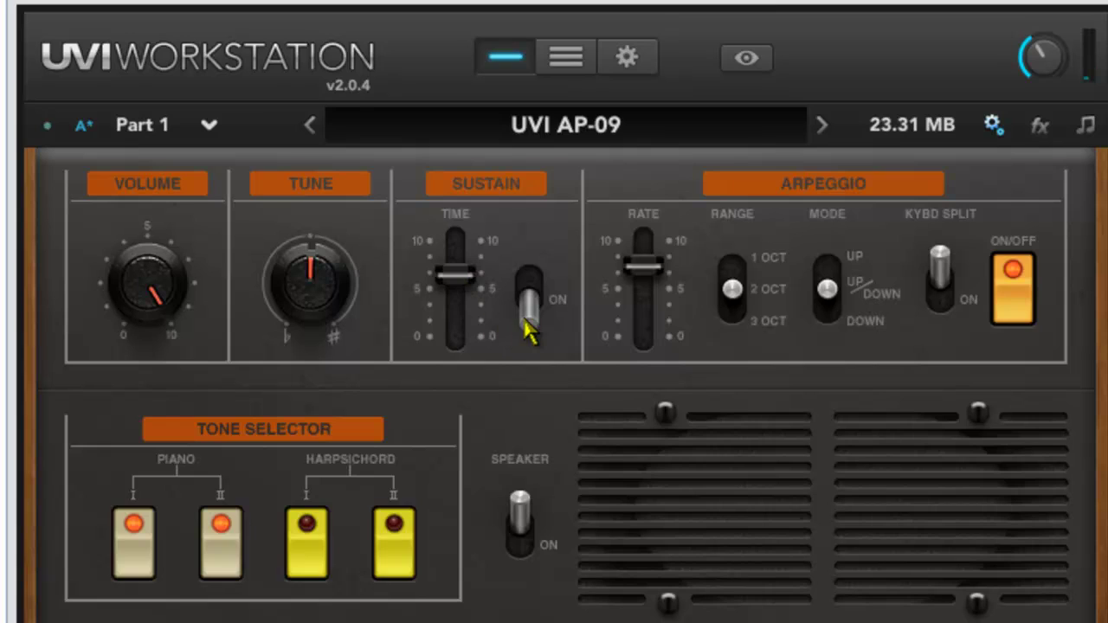
drag(530, 330, 544, 240)
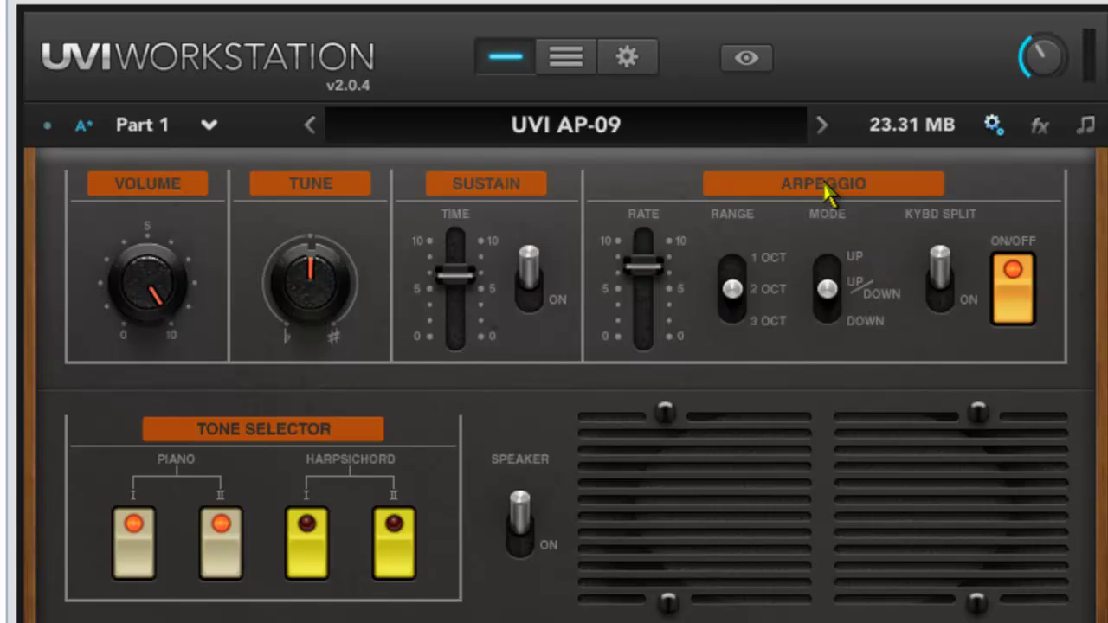
click(944, 270)
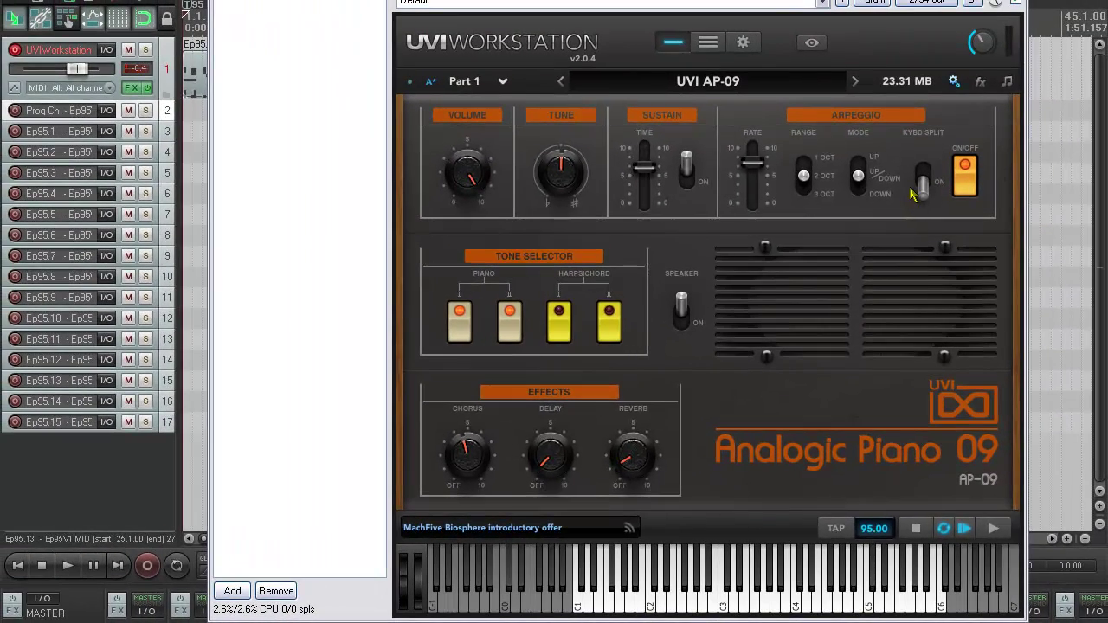
Turn keyboard split off, add Harpsichord I, and toggle the speaker on and off, ending off.
click(925, 165)
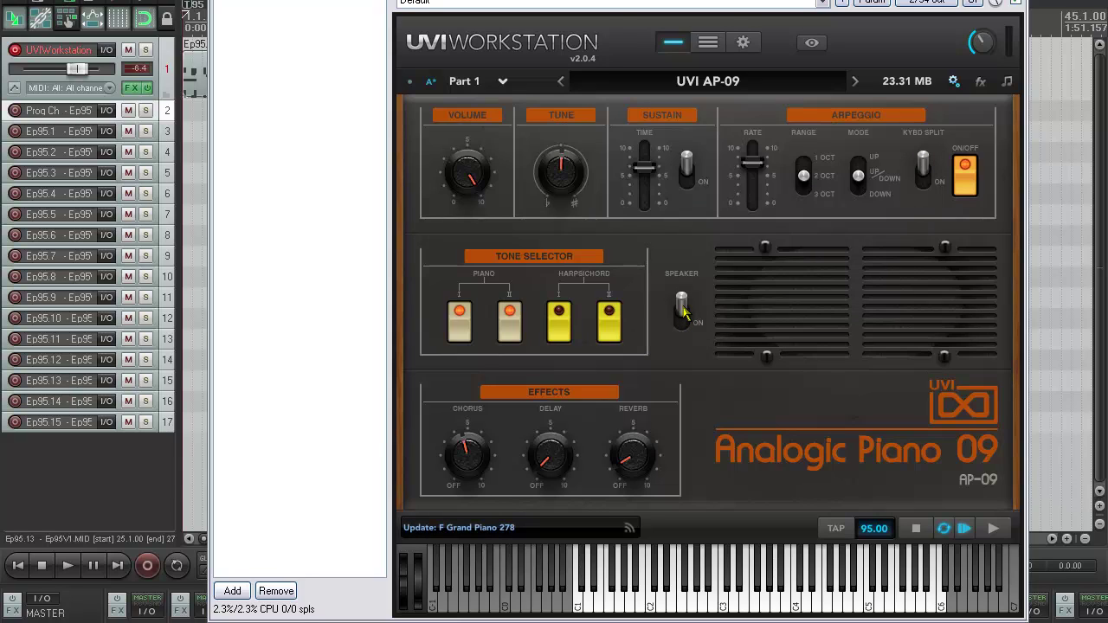
click(560, 322)
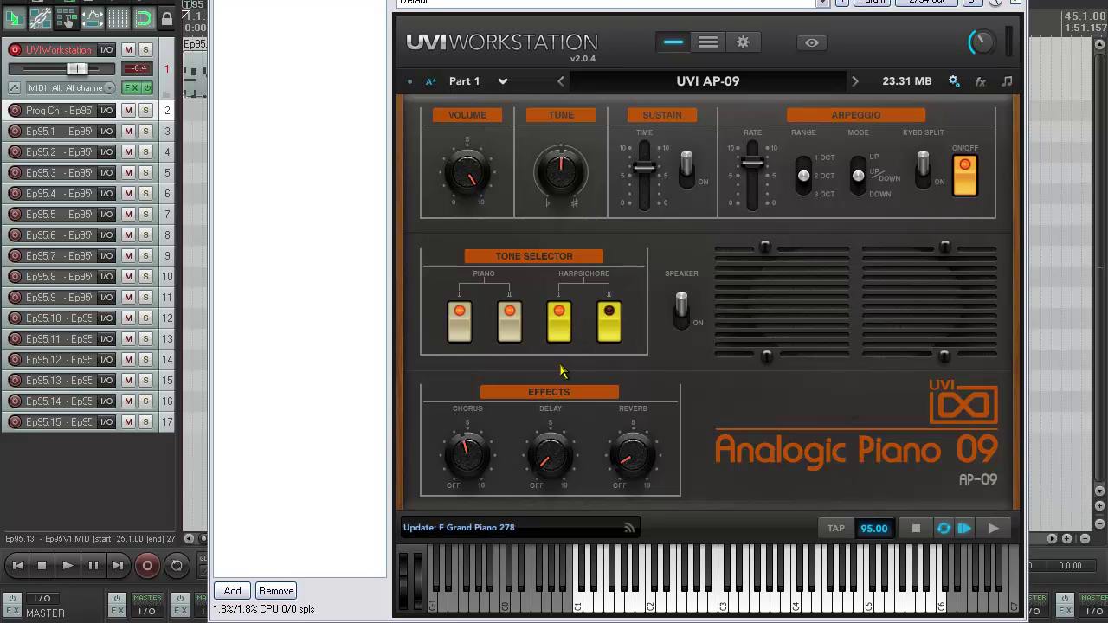
click(682, 300)
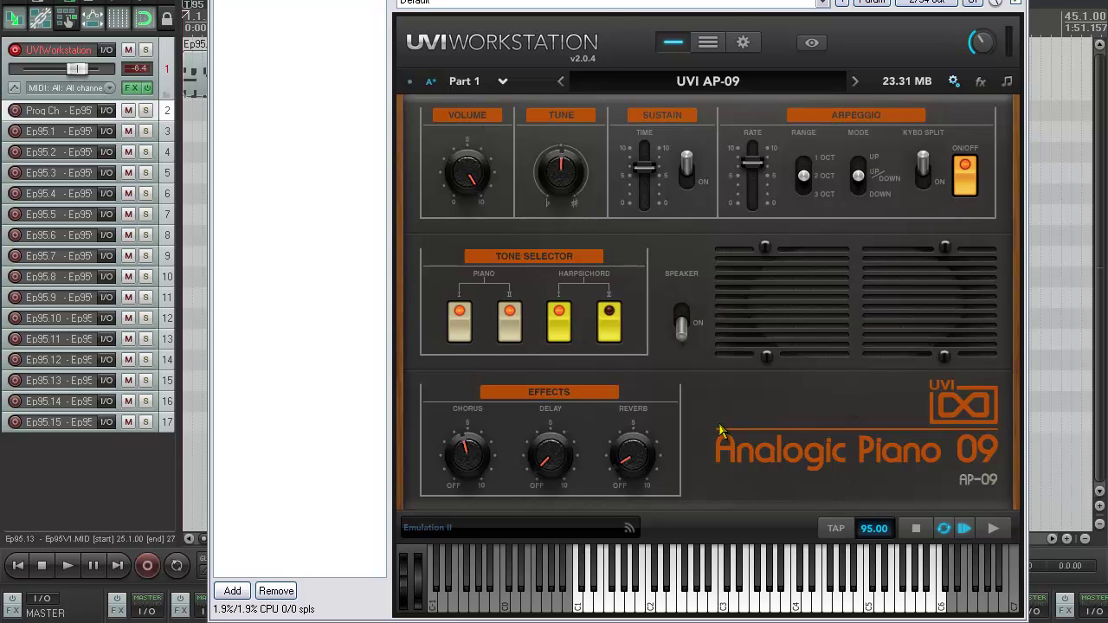
click(684, 331)
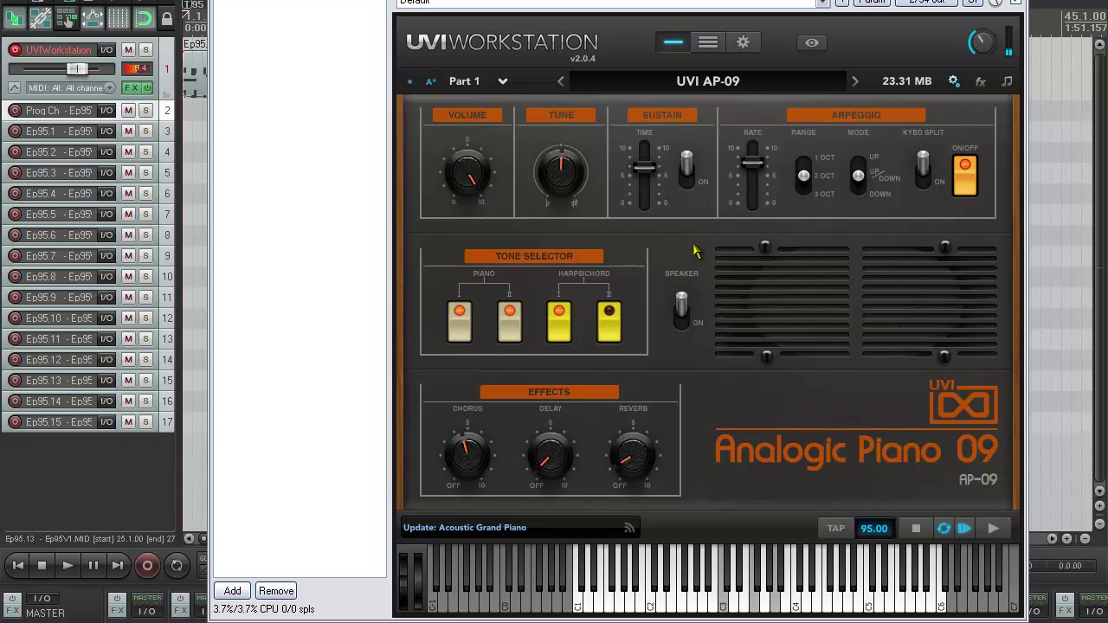
click(682, 319)
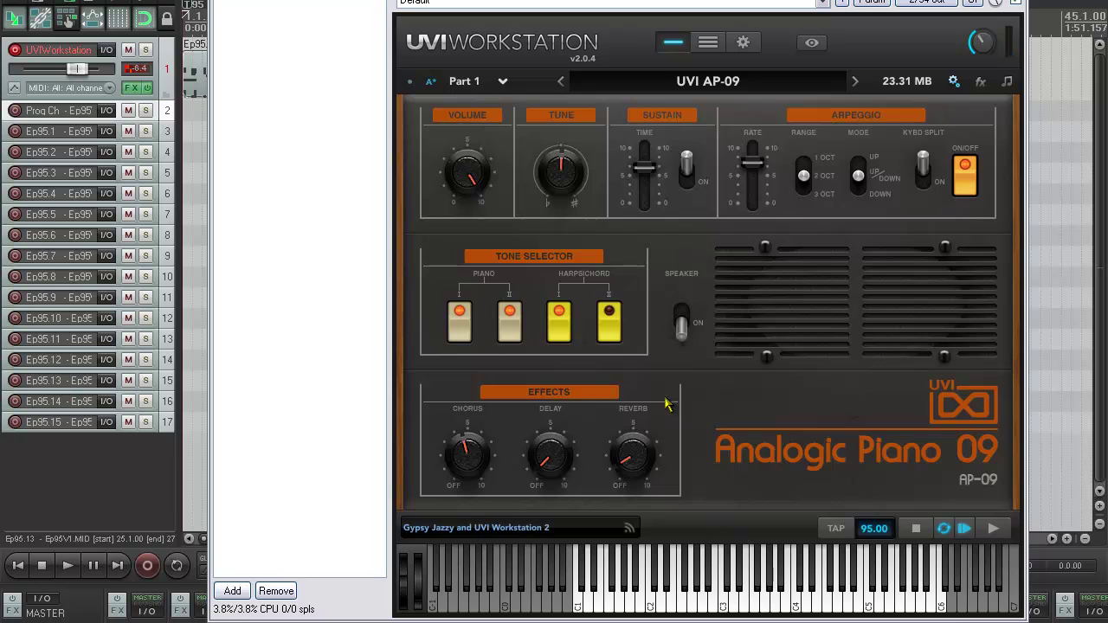
click(683, 289)
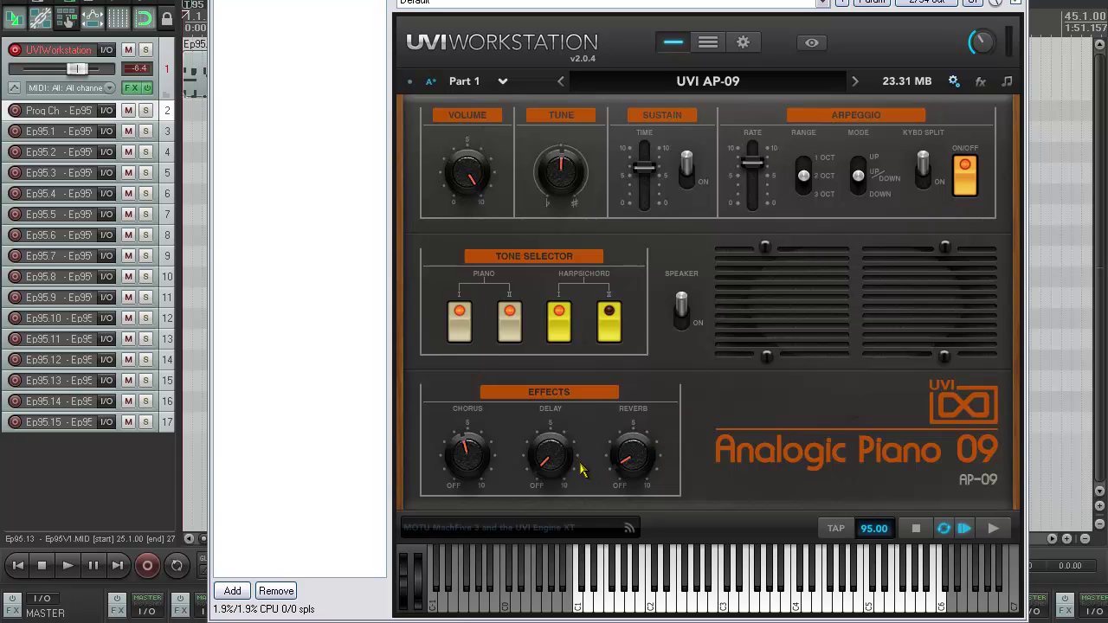
Turn the Harpsichord I tone off and switch the arpeggiator off.
click(561, 338)
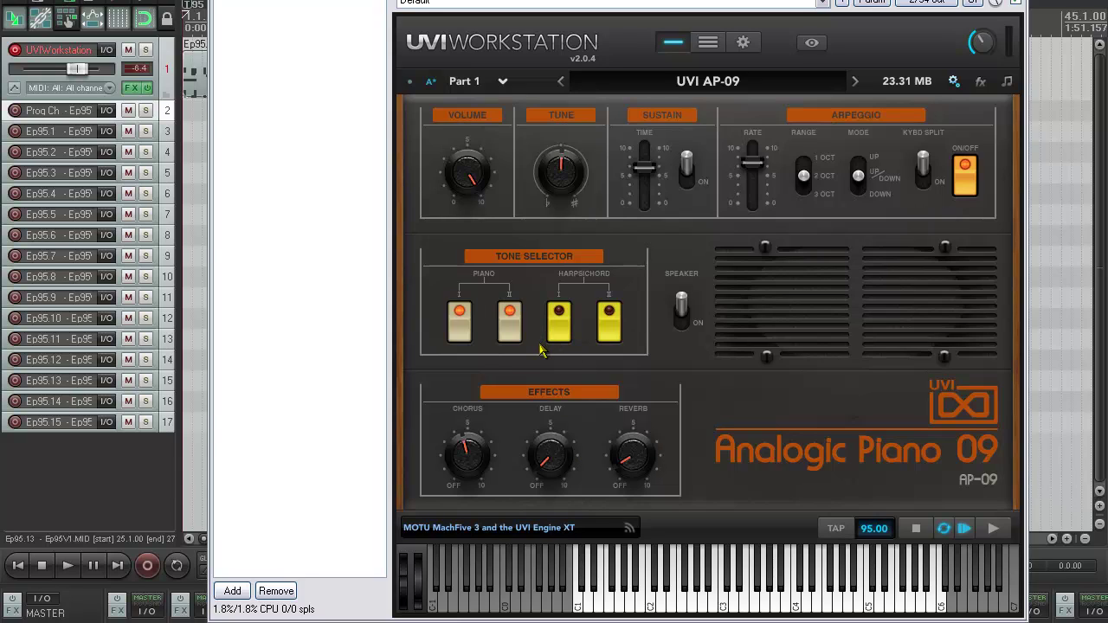
click(965, 175)
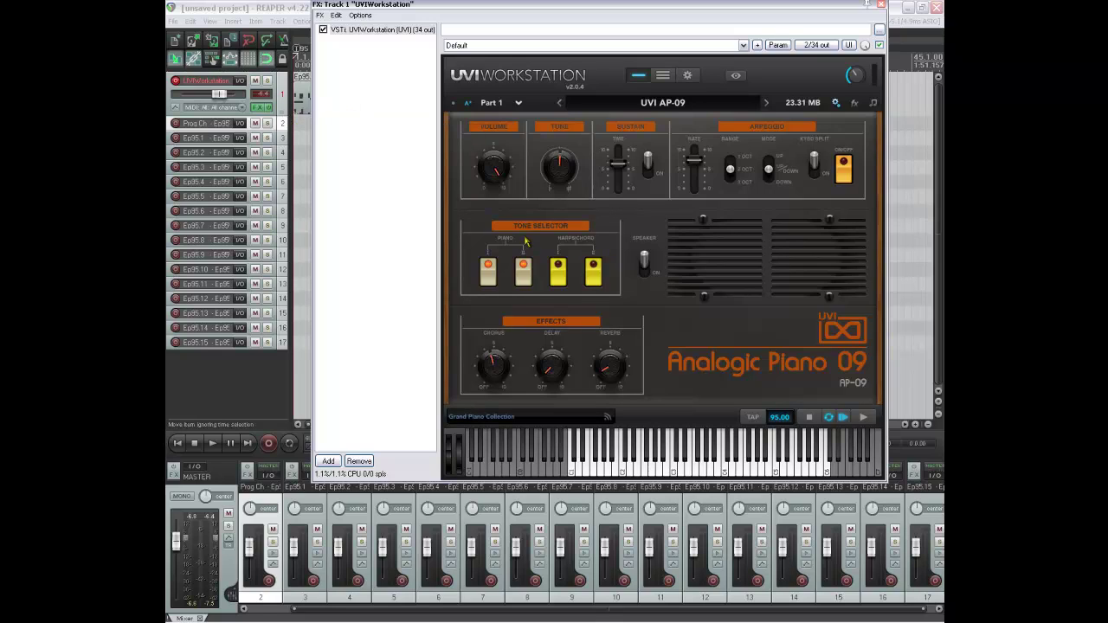
Start MIDI playback with Space, then lower the Chorus knob and raise it back up.
key(space)
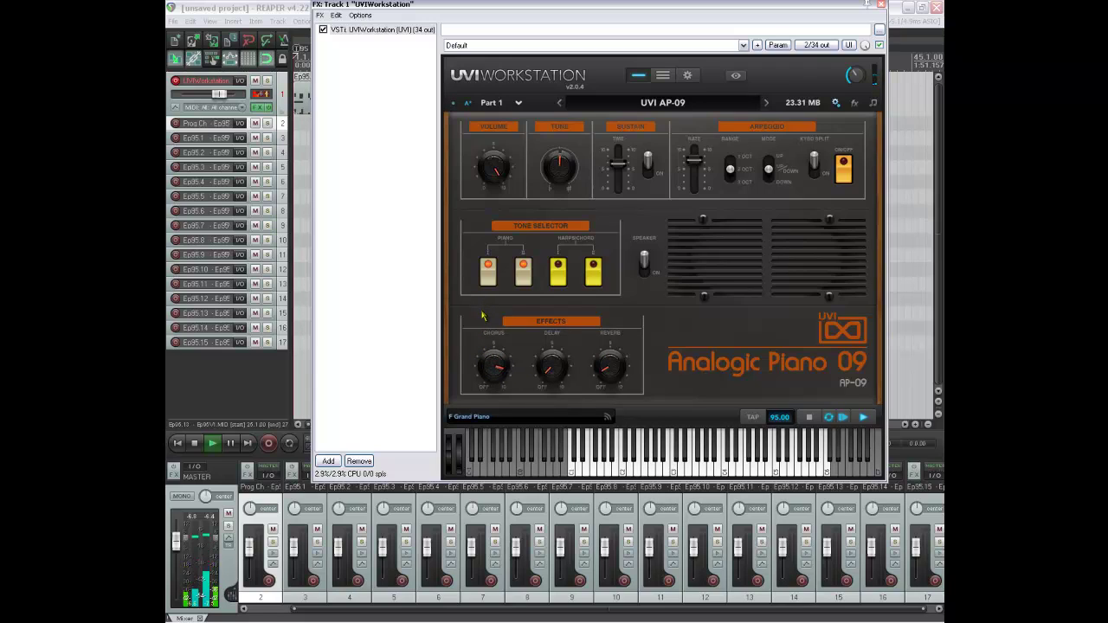
drag(484, 347, 486, 381)
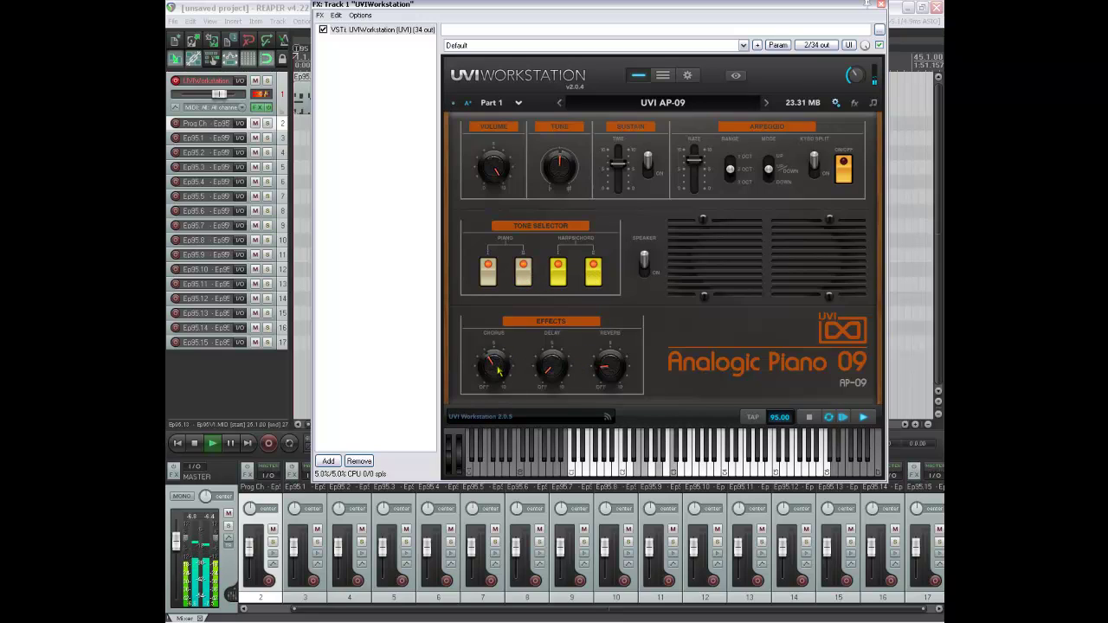
drag(493, 359, 488, 294)
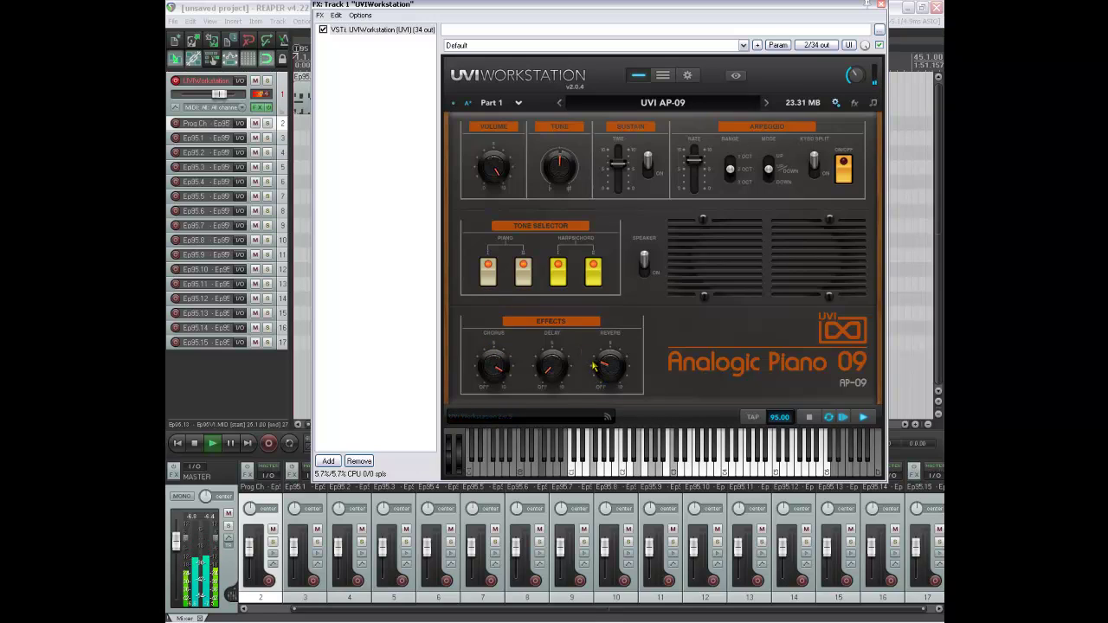
Shorten the Sustain time in two steps.
mouse_move(618, 174)
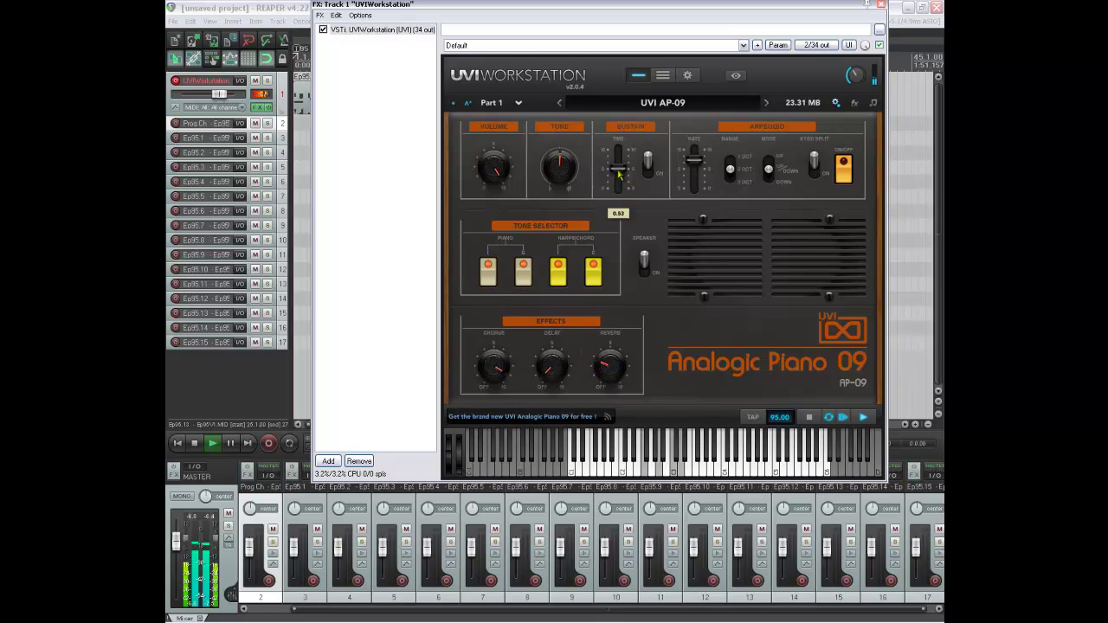
drag(618, 173, 618, 184)
click(647, 169)
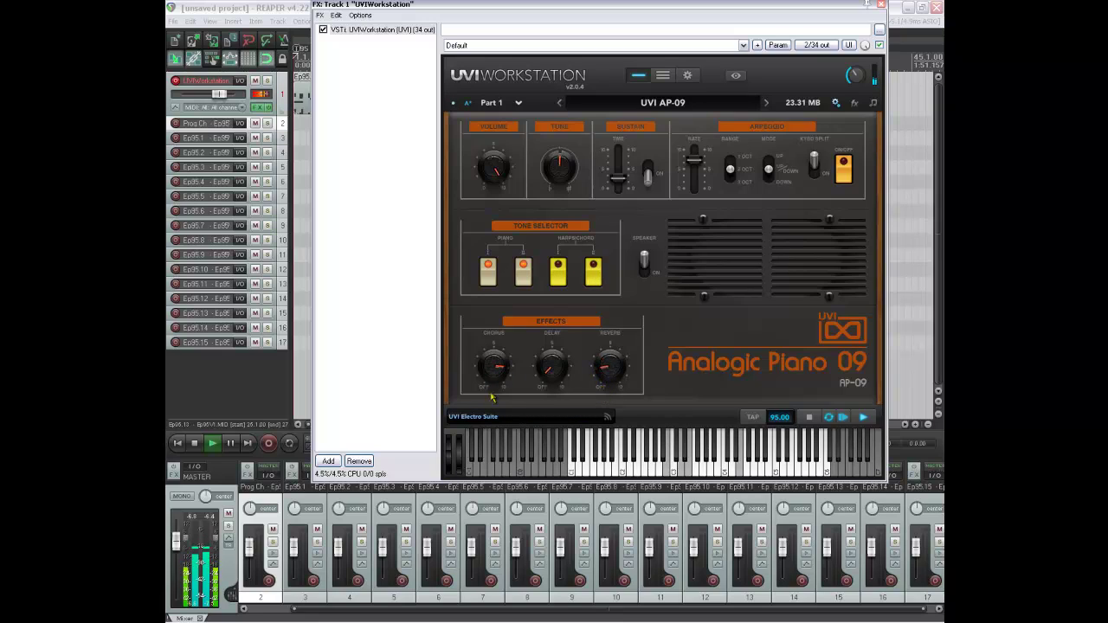
Toggle Sustain off and back on, and raise the chorus to about three-quarters.
drag(494, 407, 497, 428)
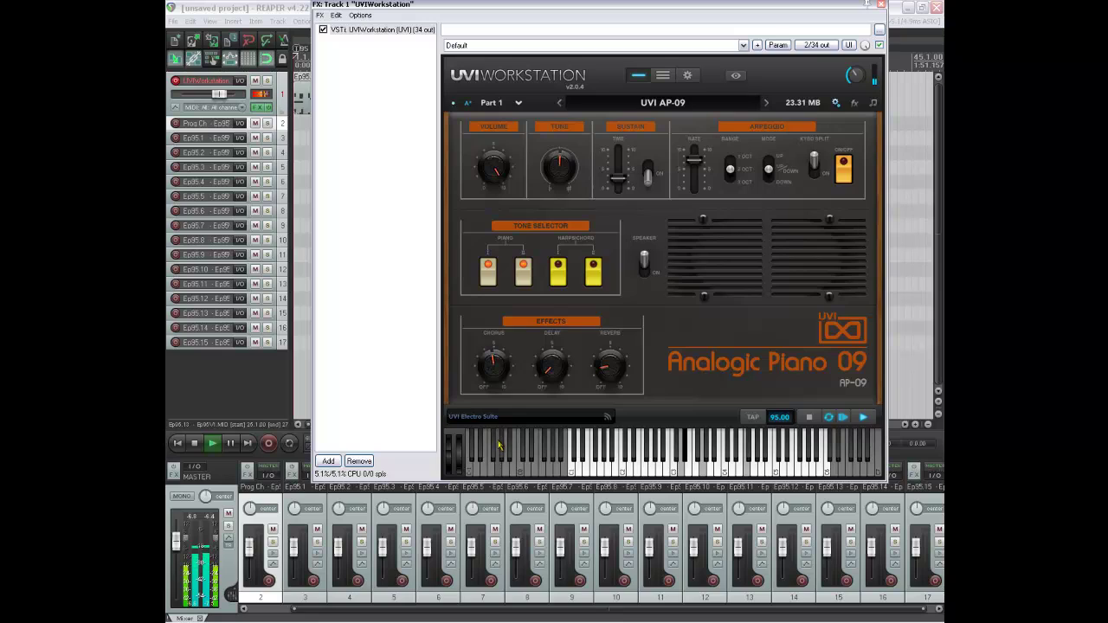
click(648, 176)
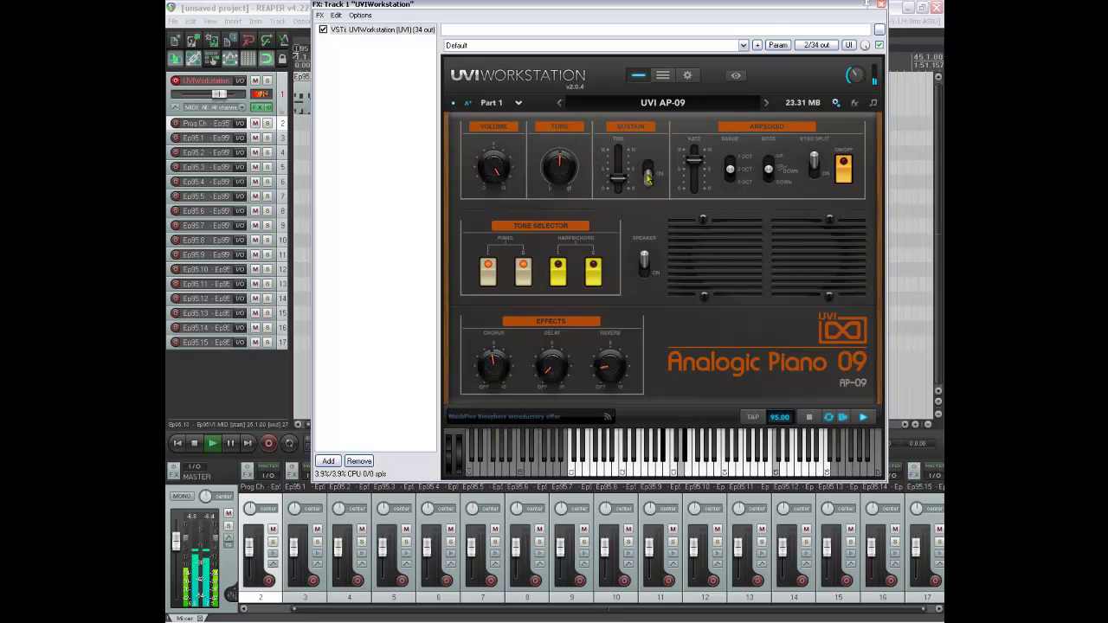
click(648, 174)
mouse_move(610, 189)
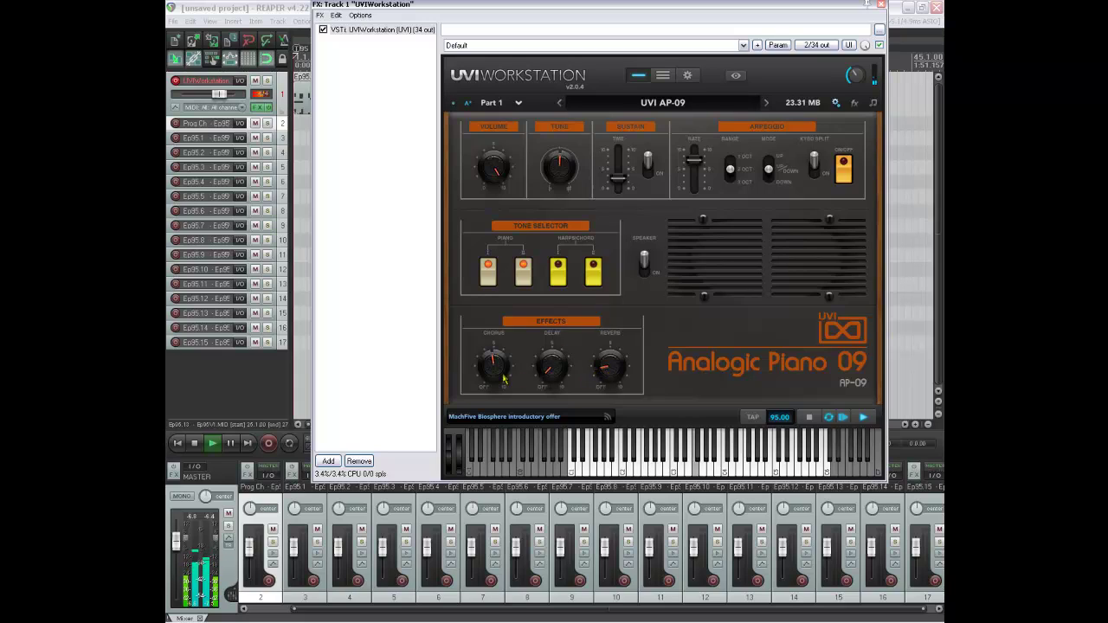
drag(505, 378, 487, 348)
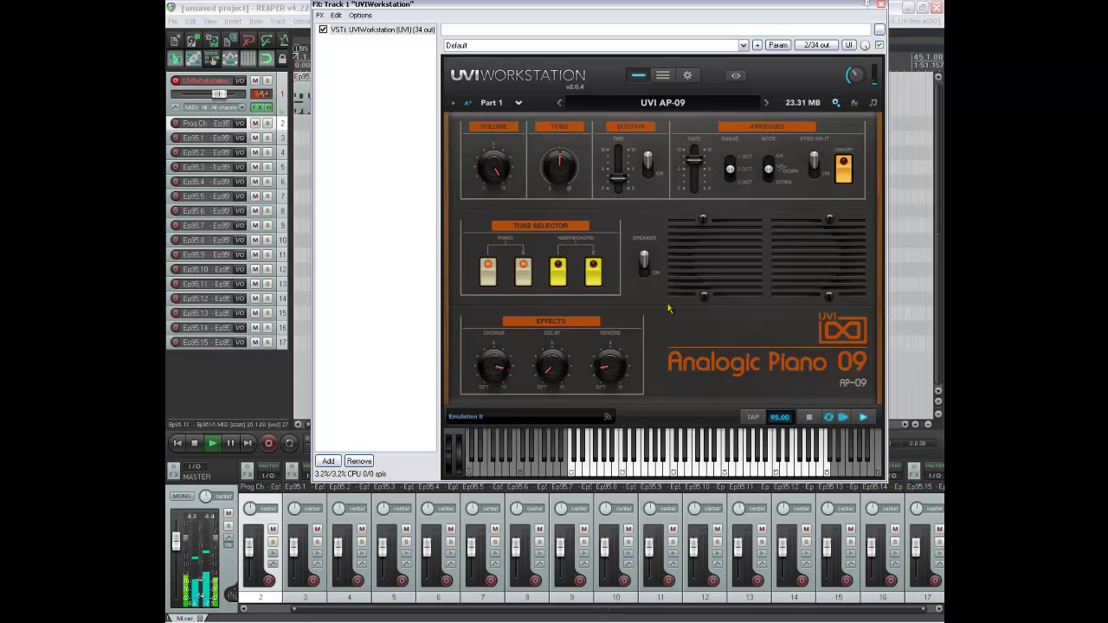
Add the Harpsichord II tone, switch speaker emulation on, and stop playback.
click(585, 284)
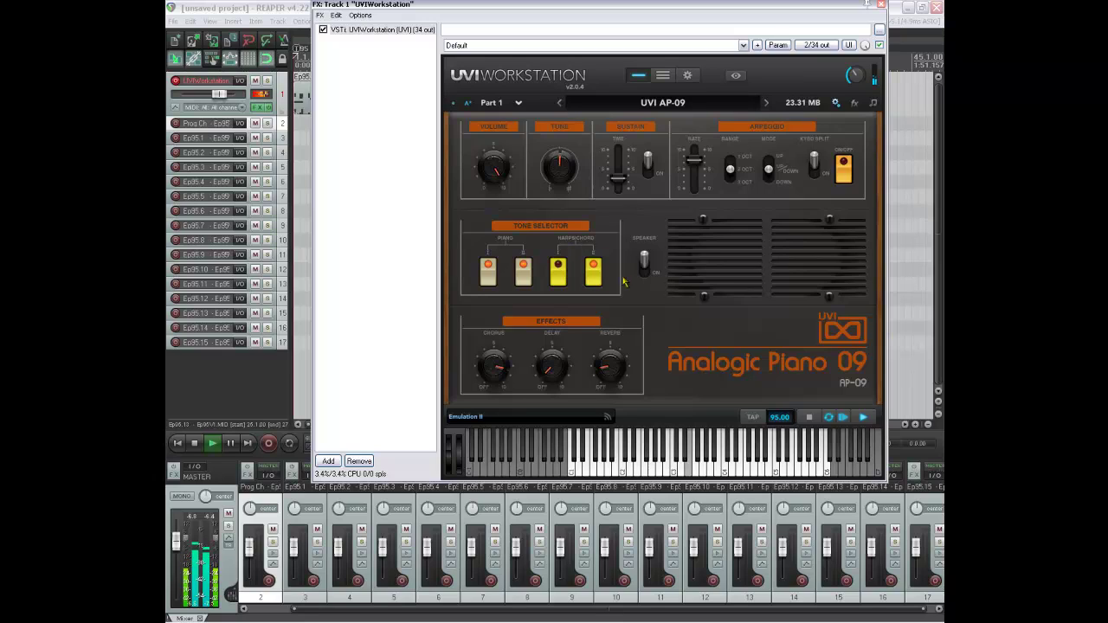
click(644, 263)
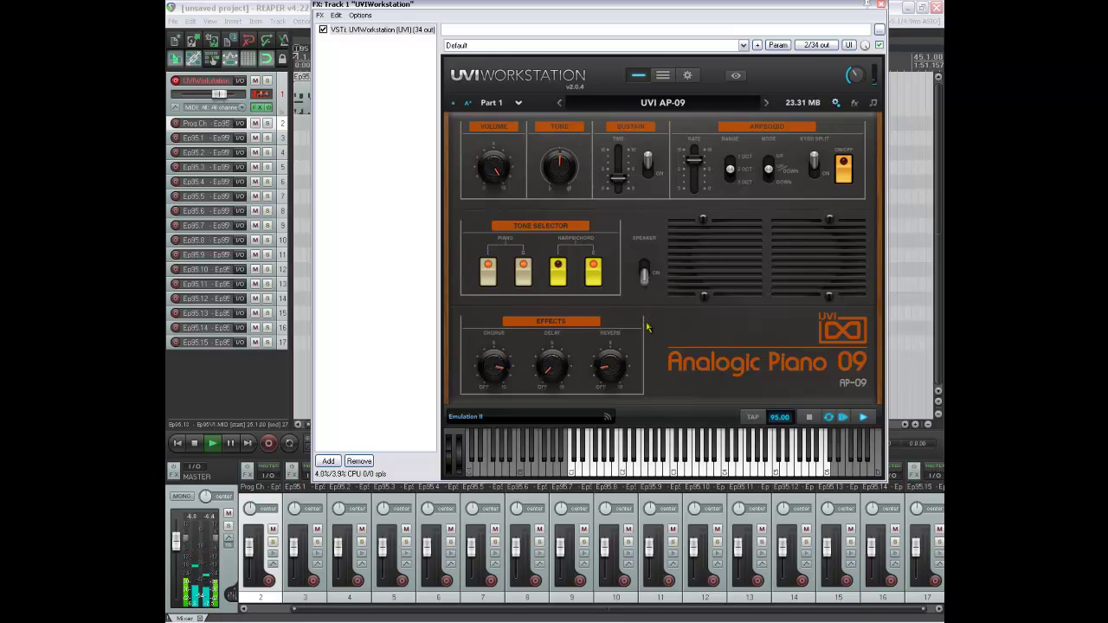
key(space)
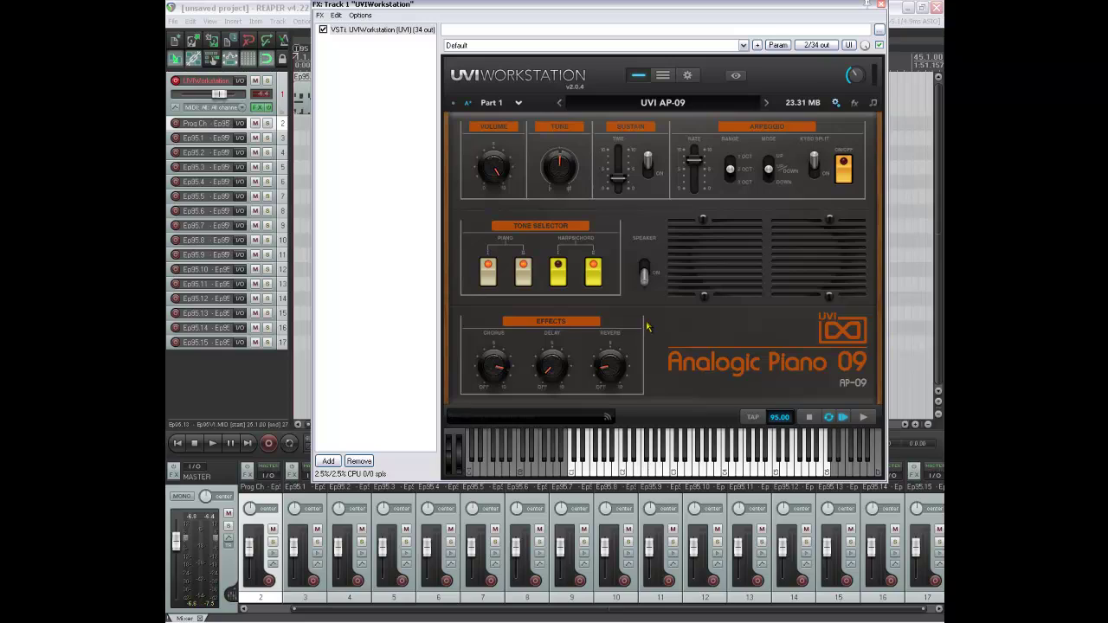